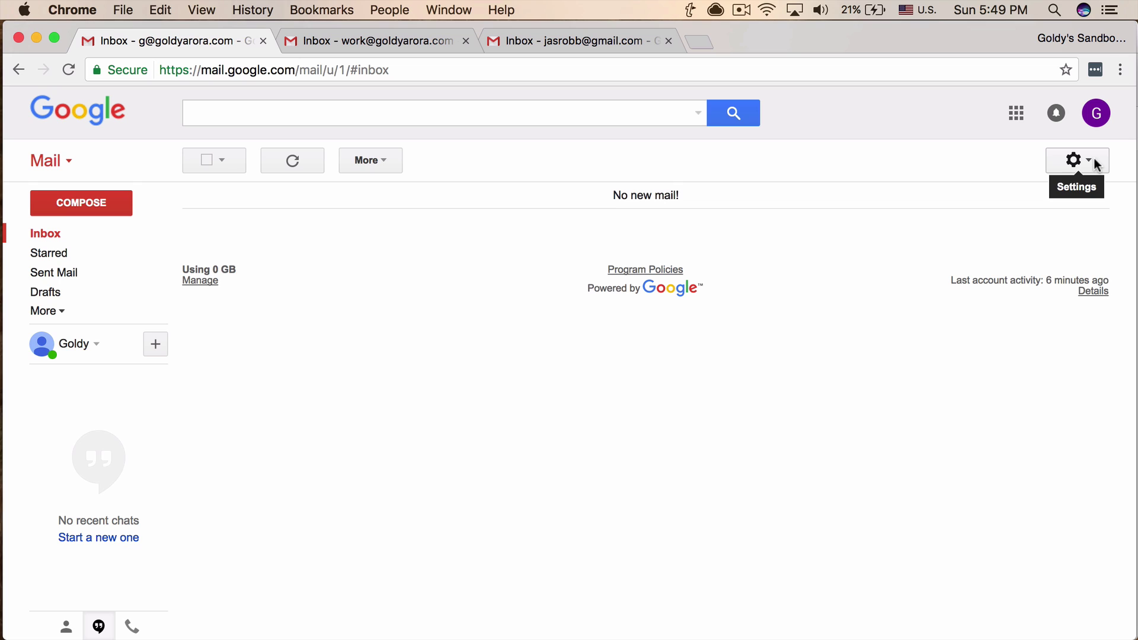
# Launch the Google Admin console from Gmail's Google apps grid in a new tab.
pyautogui.click(1094, 161)
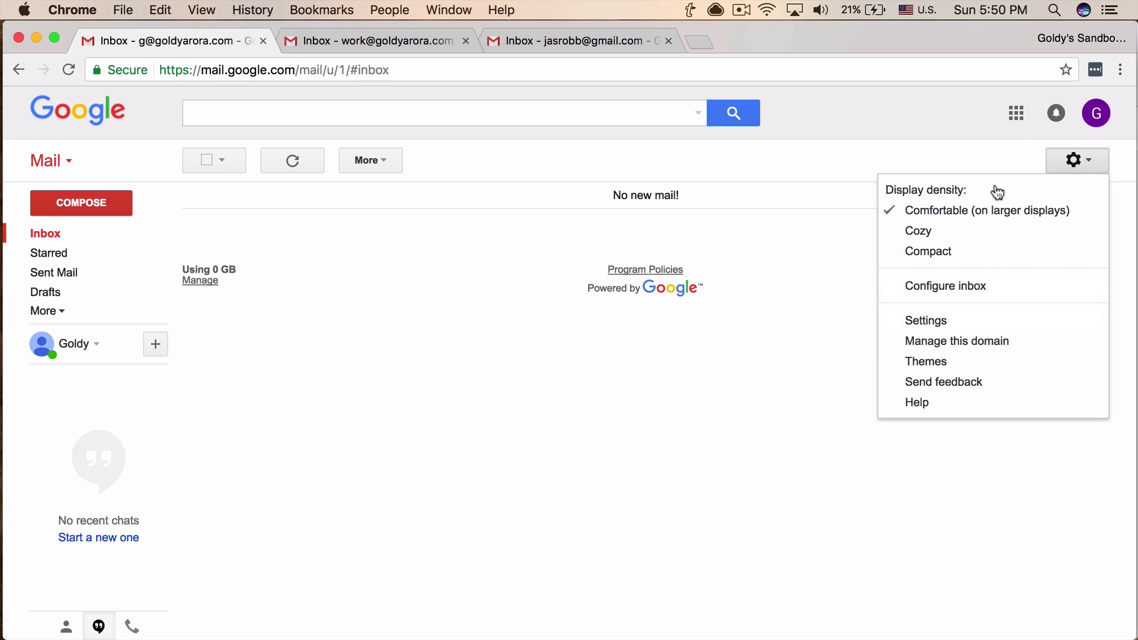
pyautogui.click(1017, 116)
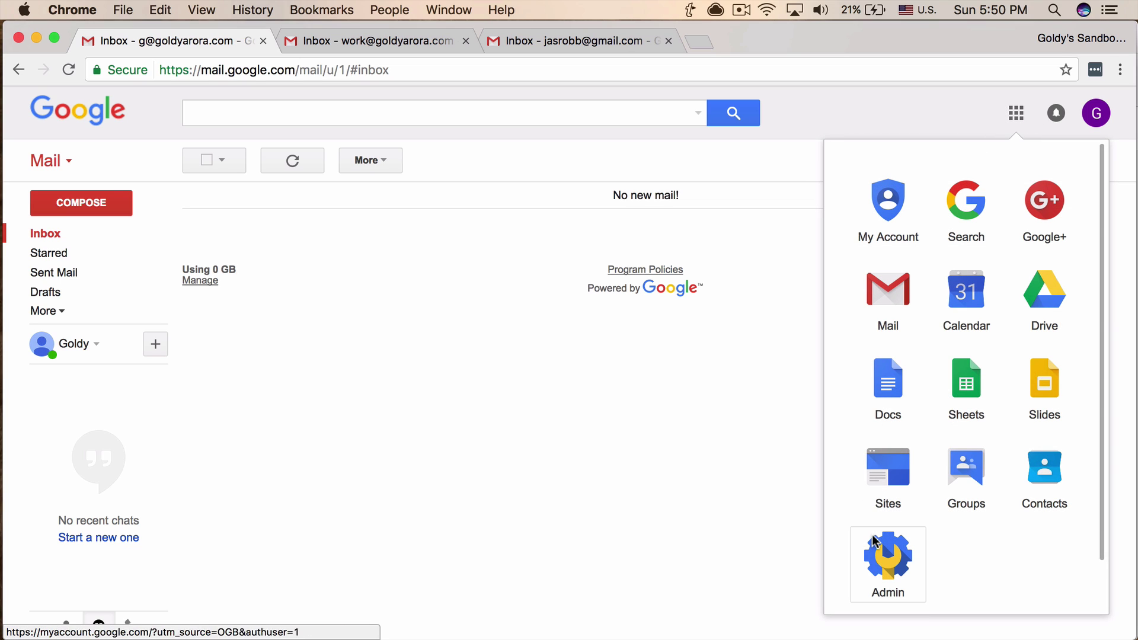
pyautogui.click(885, 566)
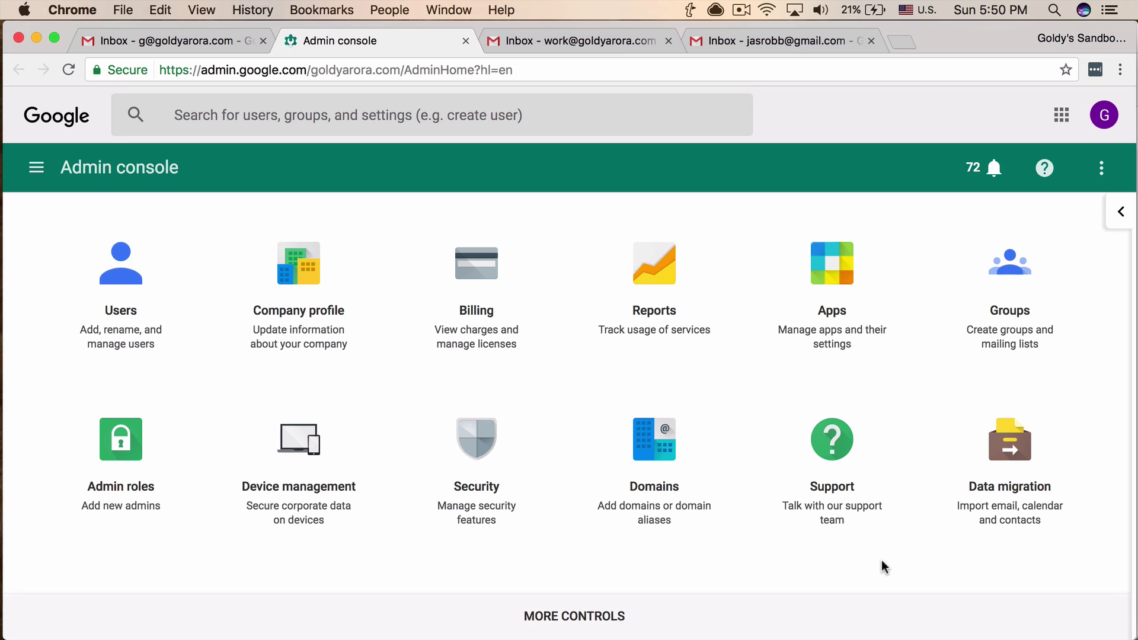
# Go to Apps > G Suite > Gmail and open its Advanced settings page.
pyautogui.click(834, 305)
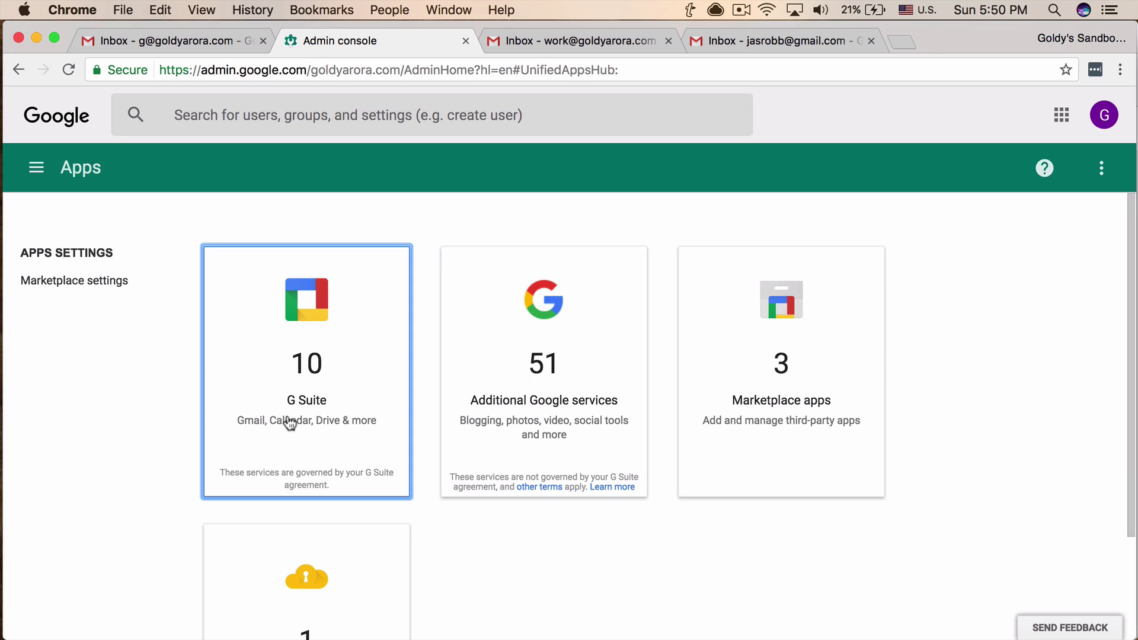
pyautogui.click(304, 386)
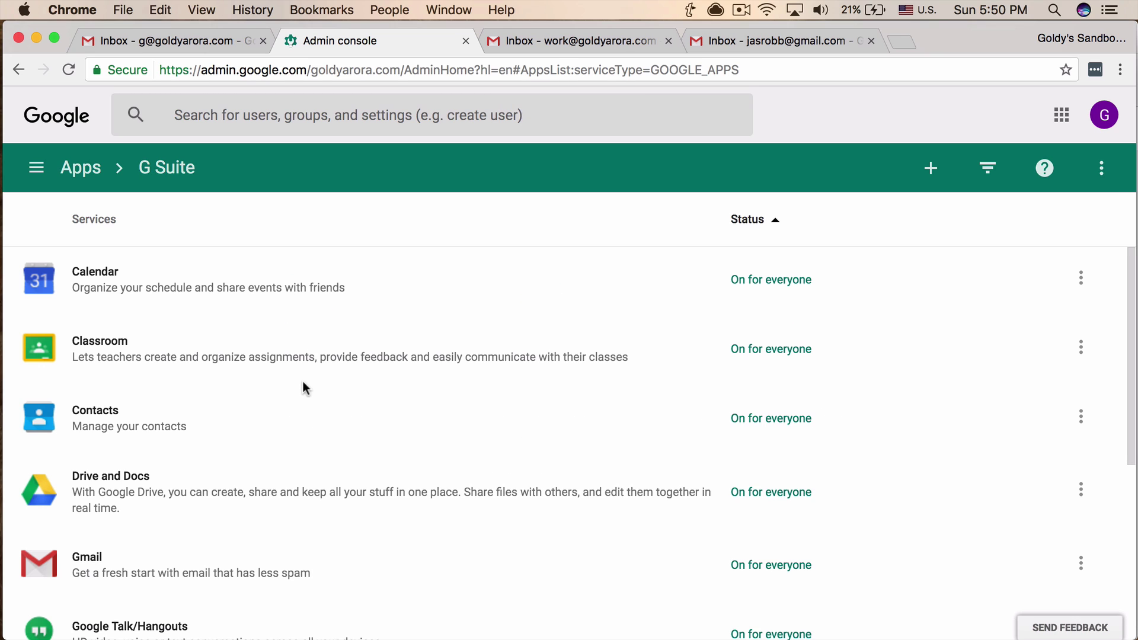
pyautogui.scroll(-1, 304, 386)
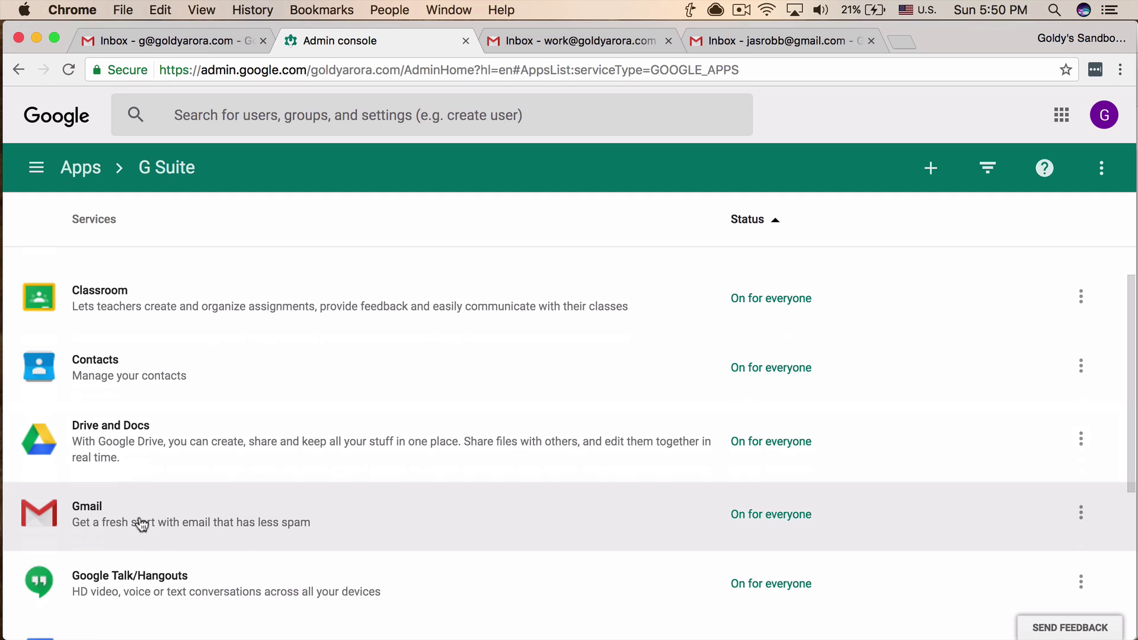
pyautogui.click(140, 519)
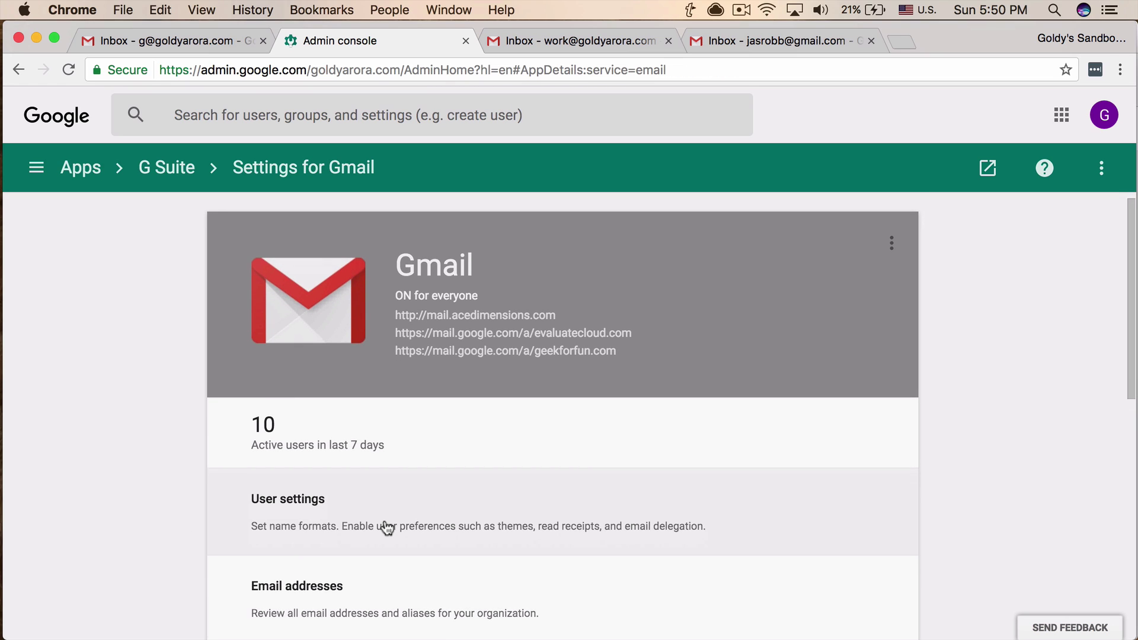
pyautogui.scroll(-3, 387, 527)
pyautogui.scroll(-5, 387, 526)
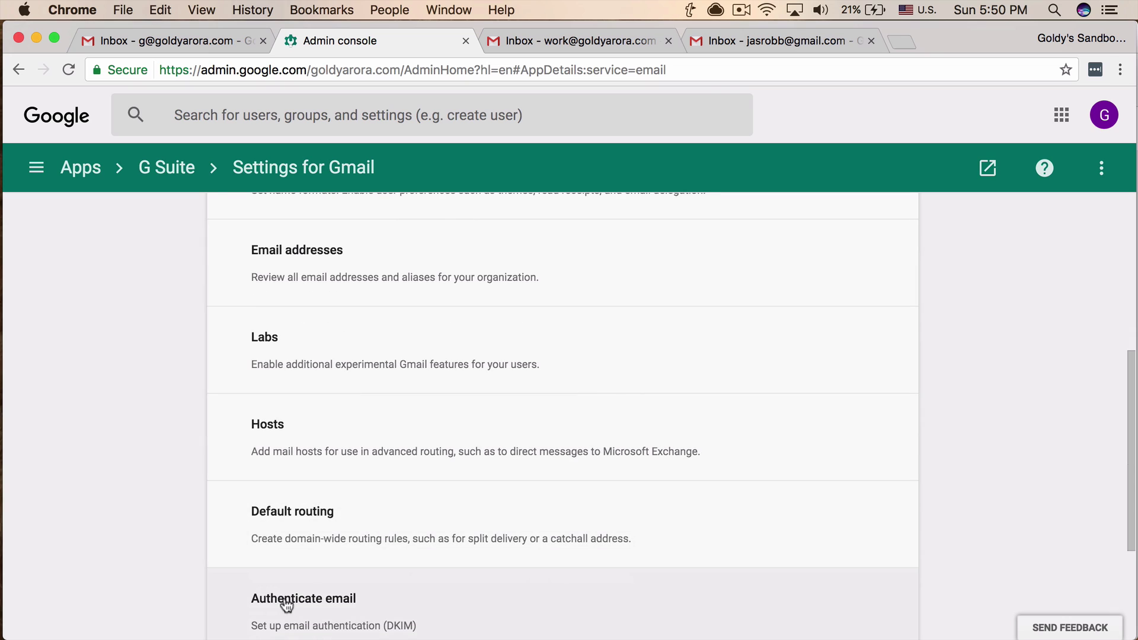
pyautogui.scroll(-2, 276, 584)
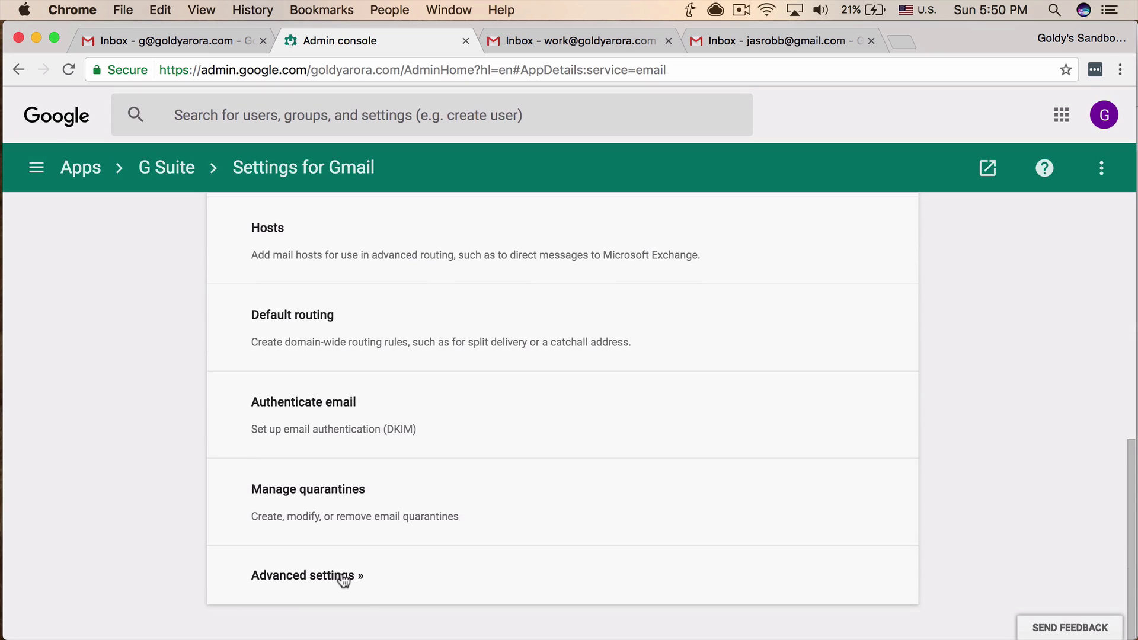
pyautogui.click(342, 576)
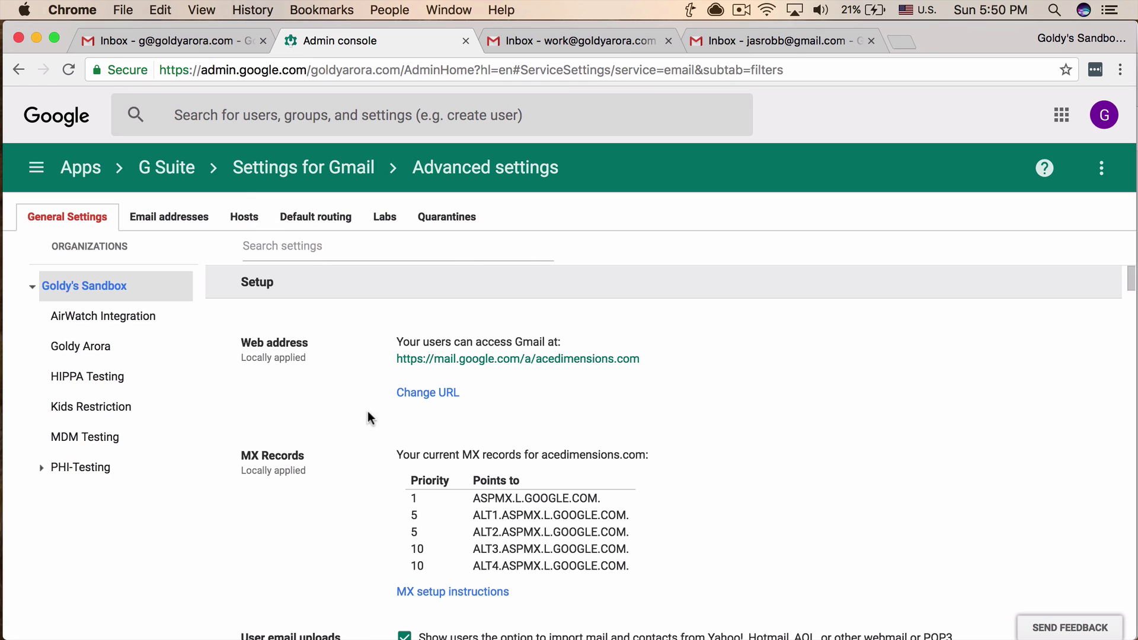
# Filter the advanced settings by 'content' and configure the Content compliance setting.
pyautogui.click(351, 248)
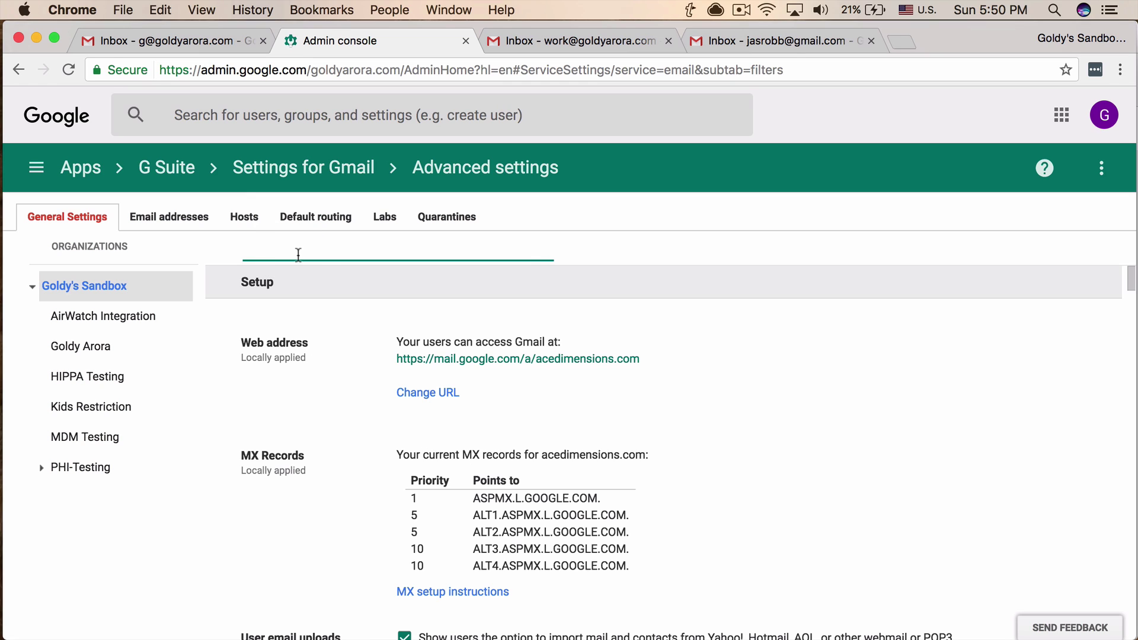
pyautogui.write('content')
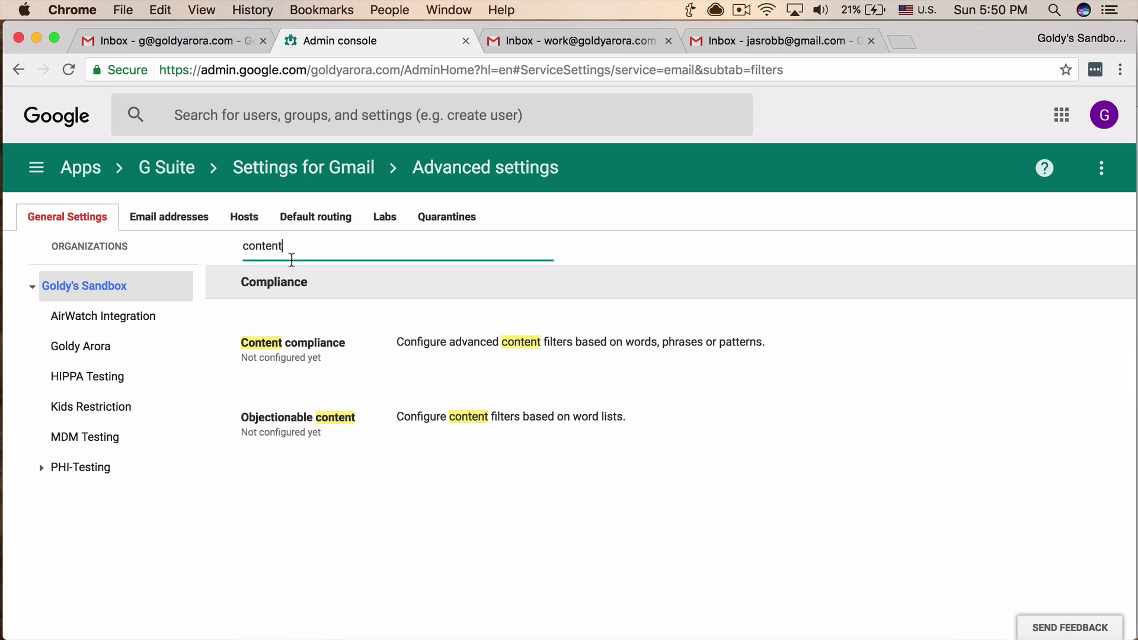
pyautogui.moveTo(330, 353)
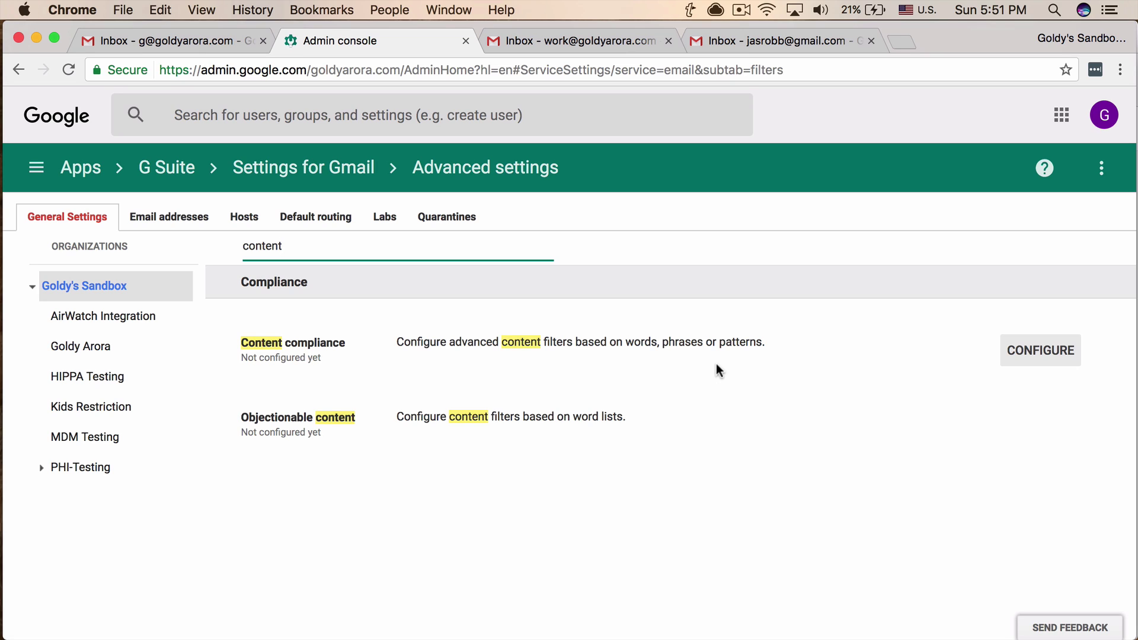
pyautogui.click(1020, 355)
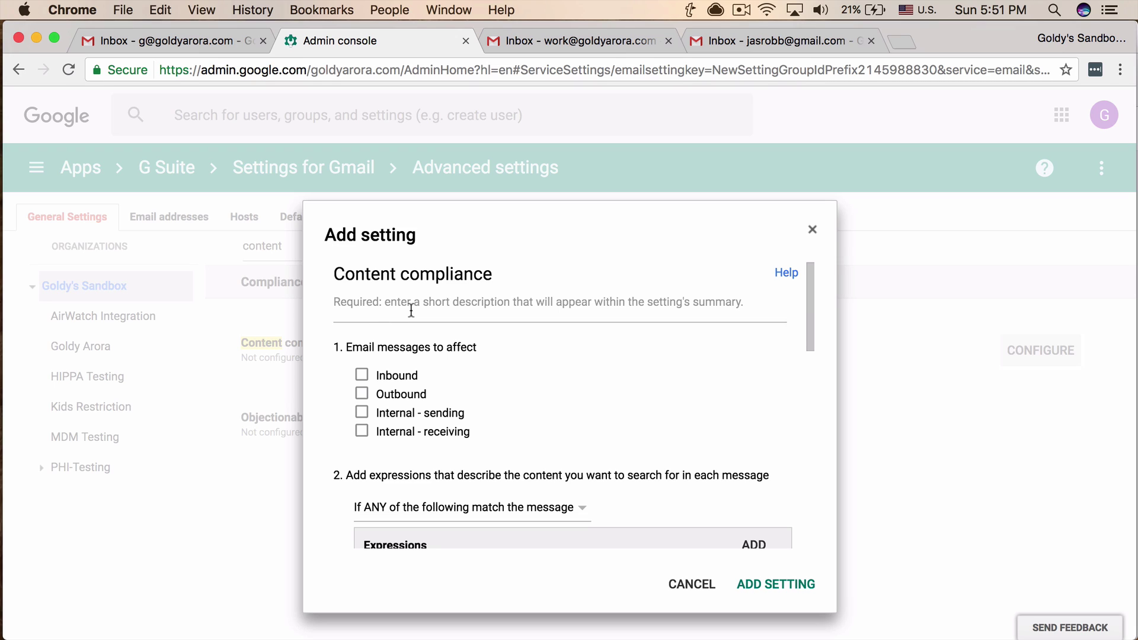
# Describe the rule as 'BCC copy of all users will be sent to' plus the admin's e-mail address.
pyautogui.click(412, 311)
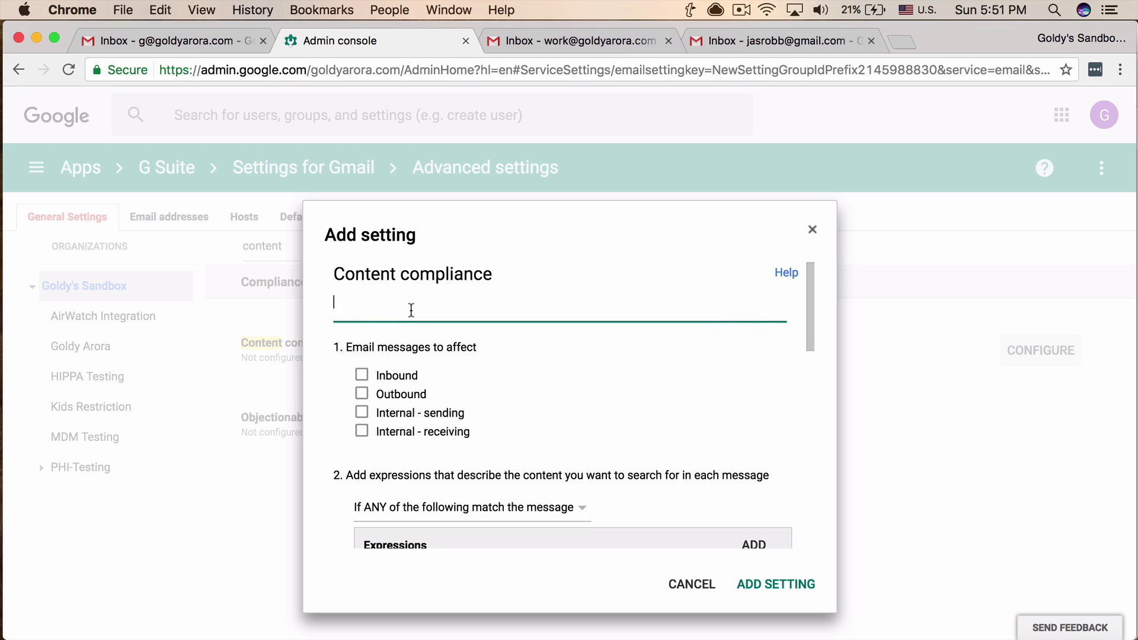
pyautogui.write('BCC copy of all users ')
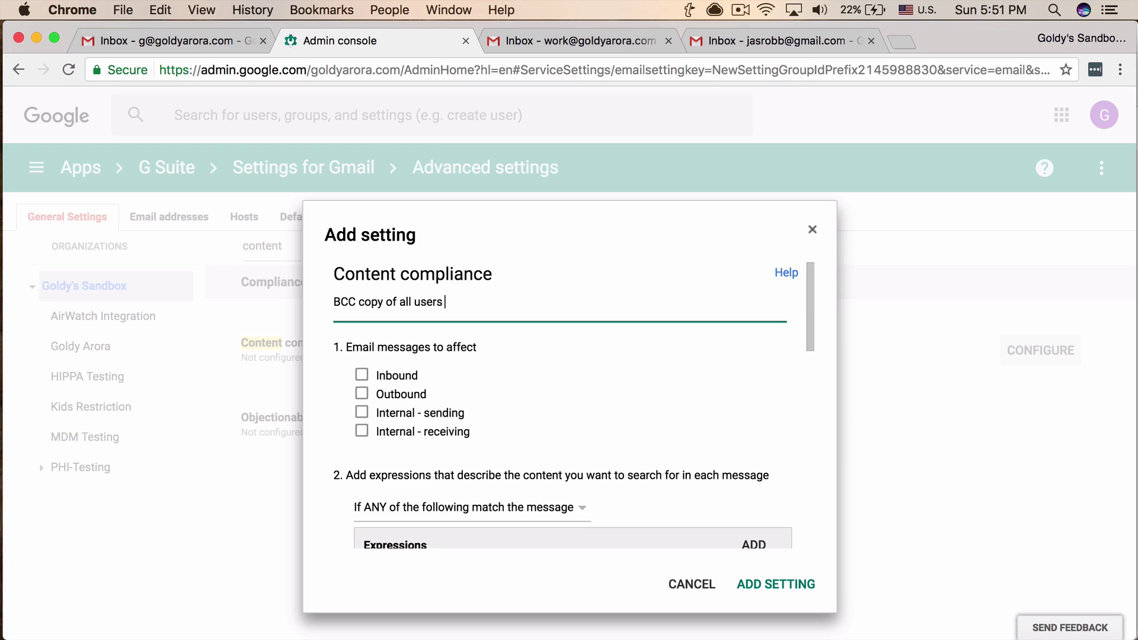
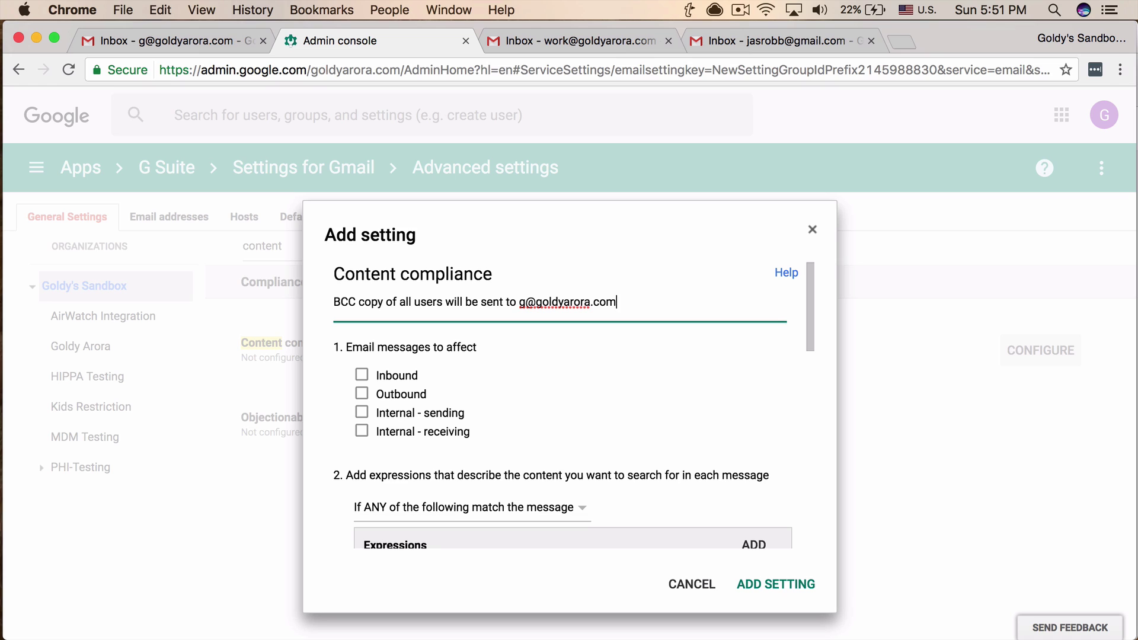
pyautogui.scroll(-2, 475, 380)
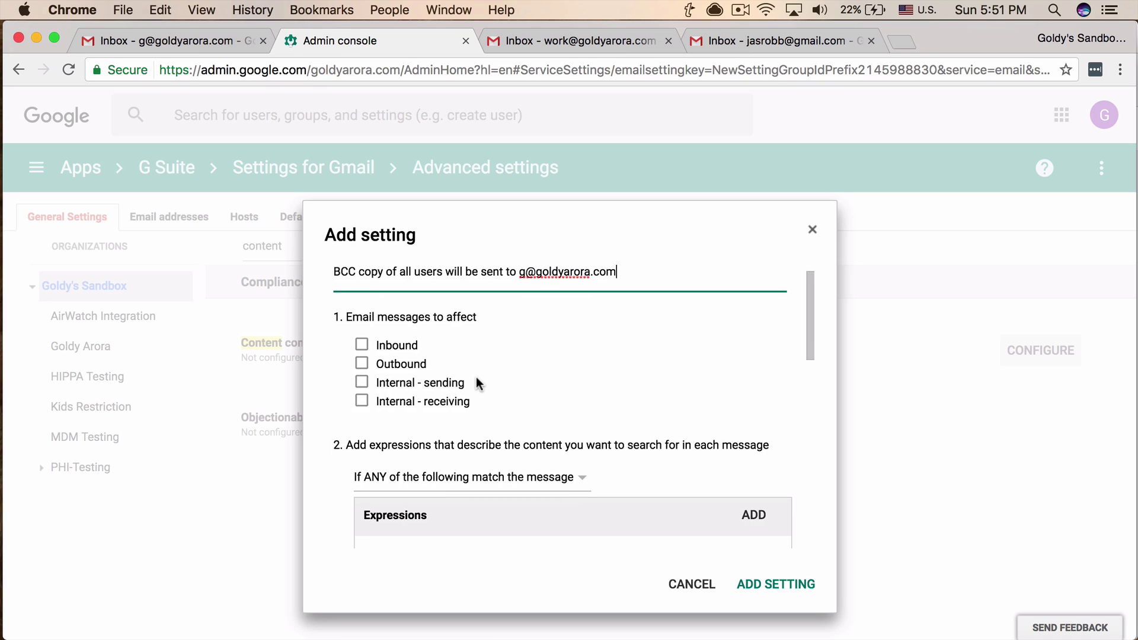
pyautogui.scroll(-2, 477, 379)
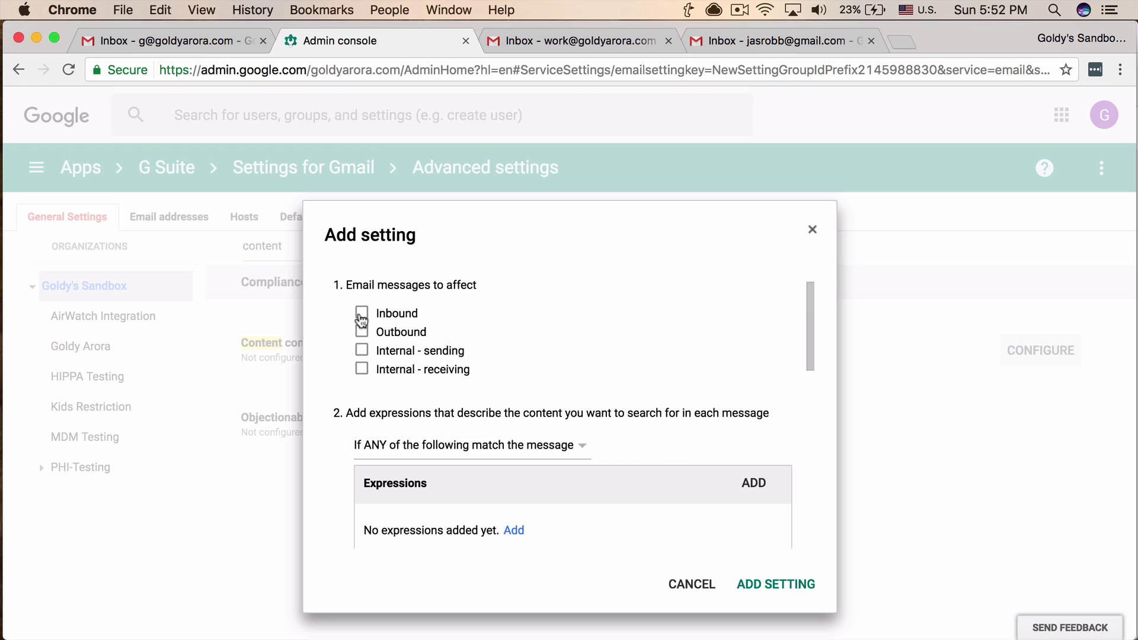
# Apply the rule to Inbound and Outbound messages and start adding an expression.
pyautogui.click(363, 317)
pyautogui.click(362, 332)
pyautogui.scroll(-3, 544, 344)
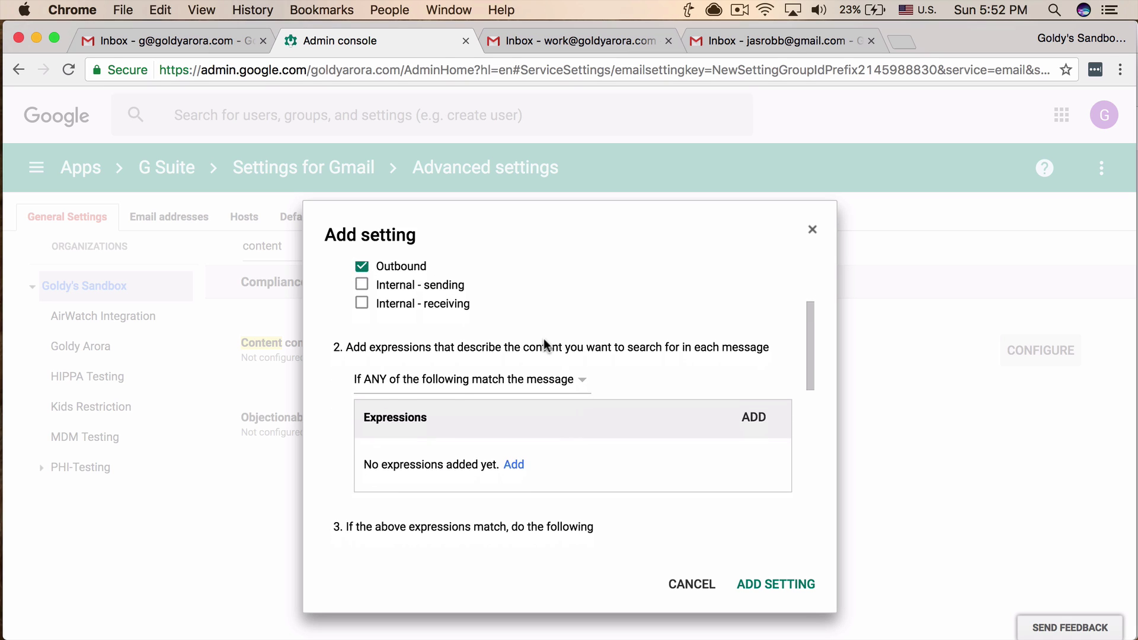
pyautogui.scroll(-1, 544, 345)
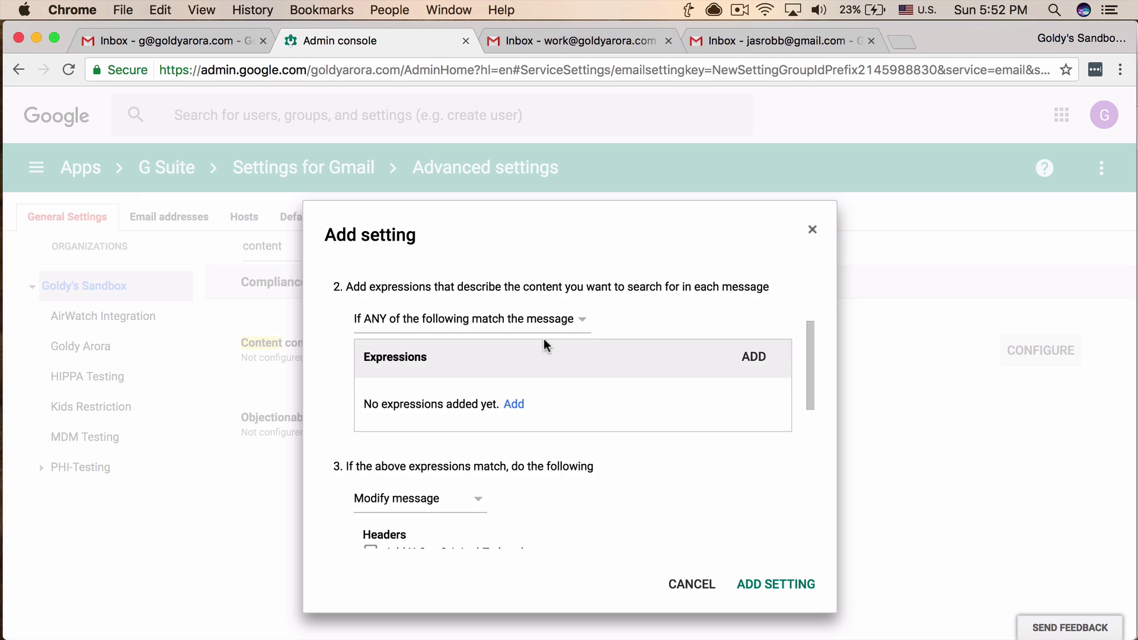
pyautogui.click(514, 404)
# Save an Advanced content match expression: Full headers, Contains text, the organisation's domain.
pyautogui.scroll(-2, 584, 390)
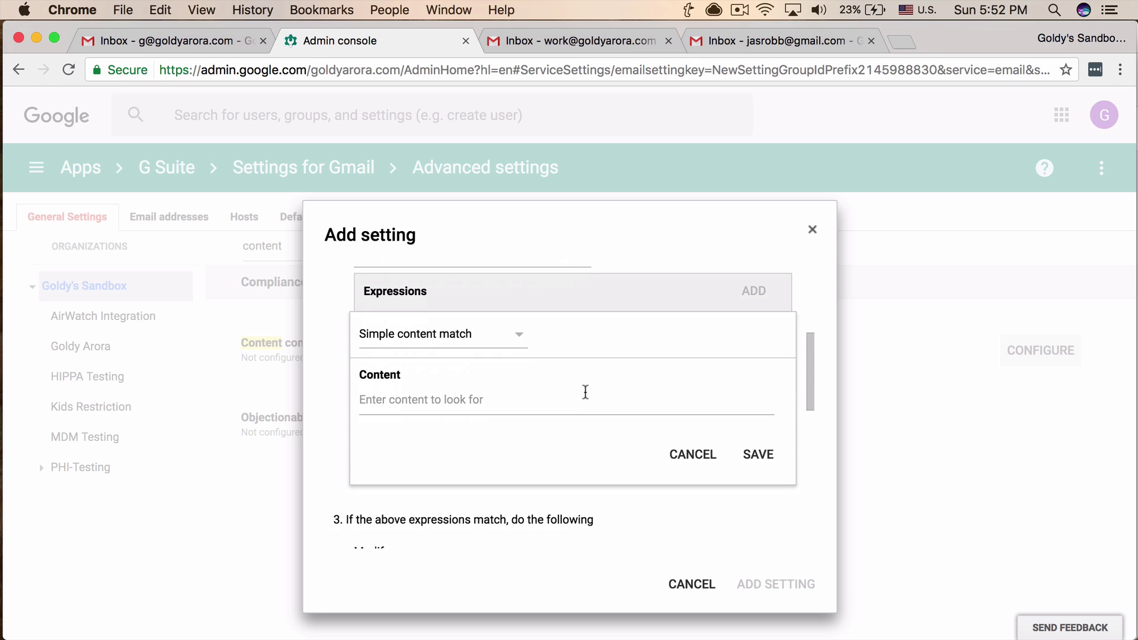
pyautogui.click(489, 337)
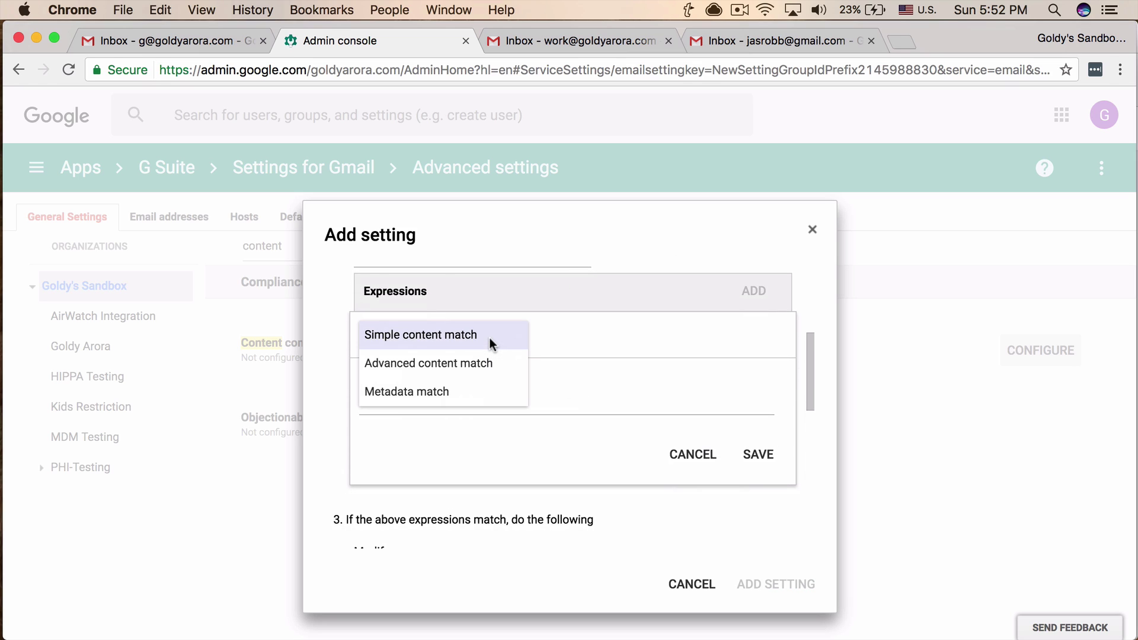
pyautogui.click(428, 364)
pyautogui.scroll(-2, 615, 418)
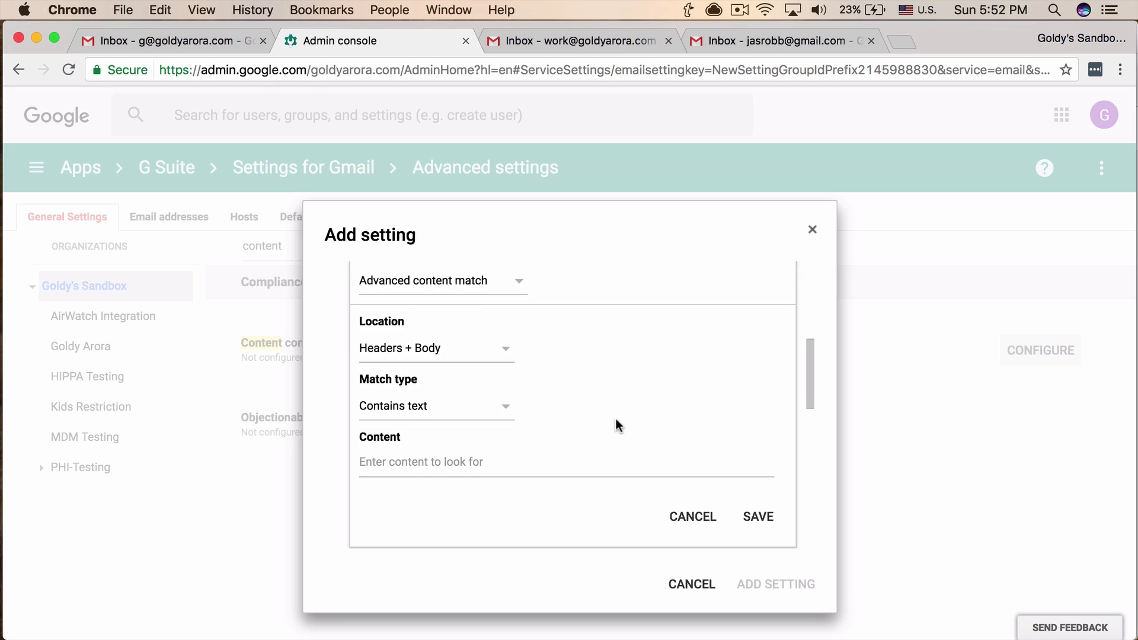
pyautogui.click(459, 351)
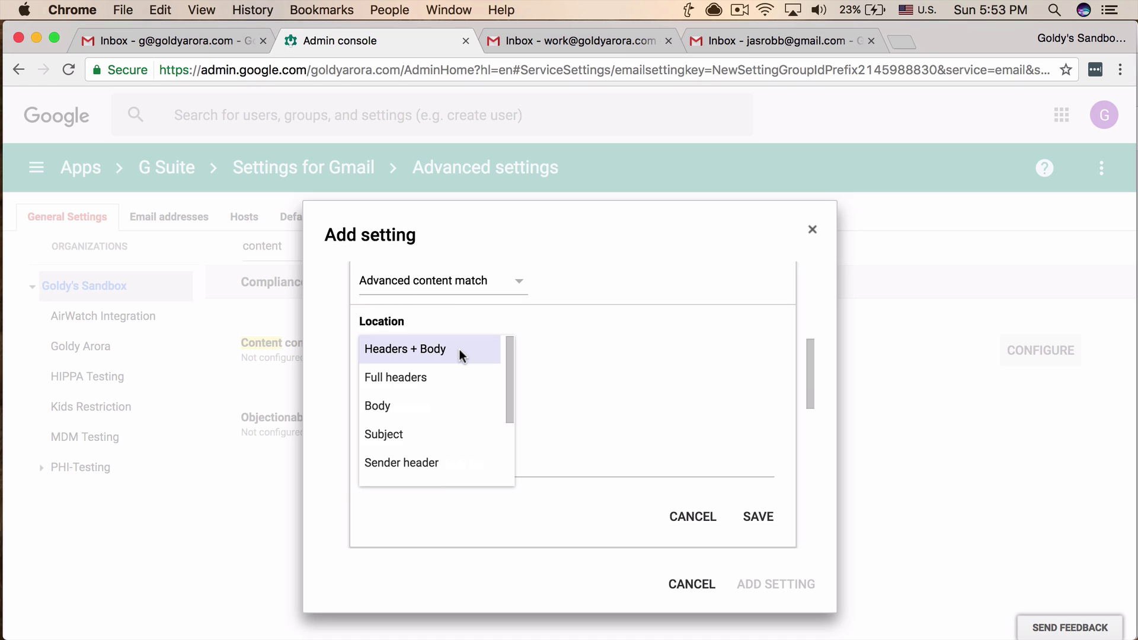
pyautogui.click(429, 380)
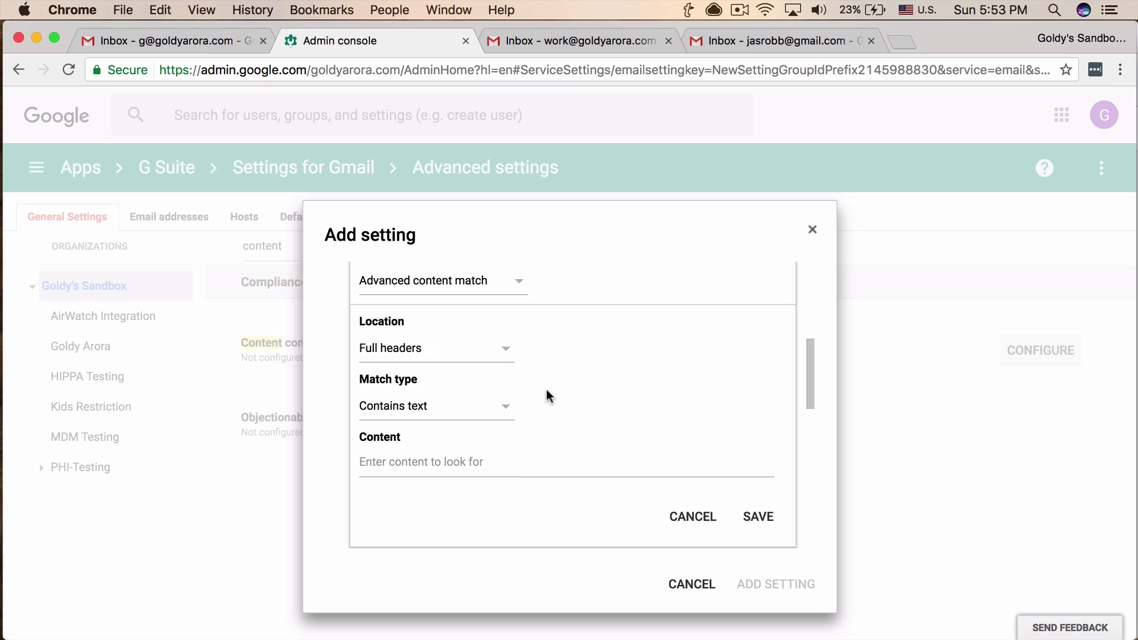
pyautogui.scroll(-1, 546, 389)
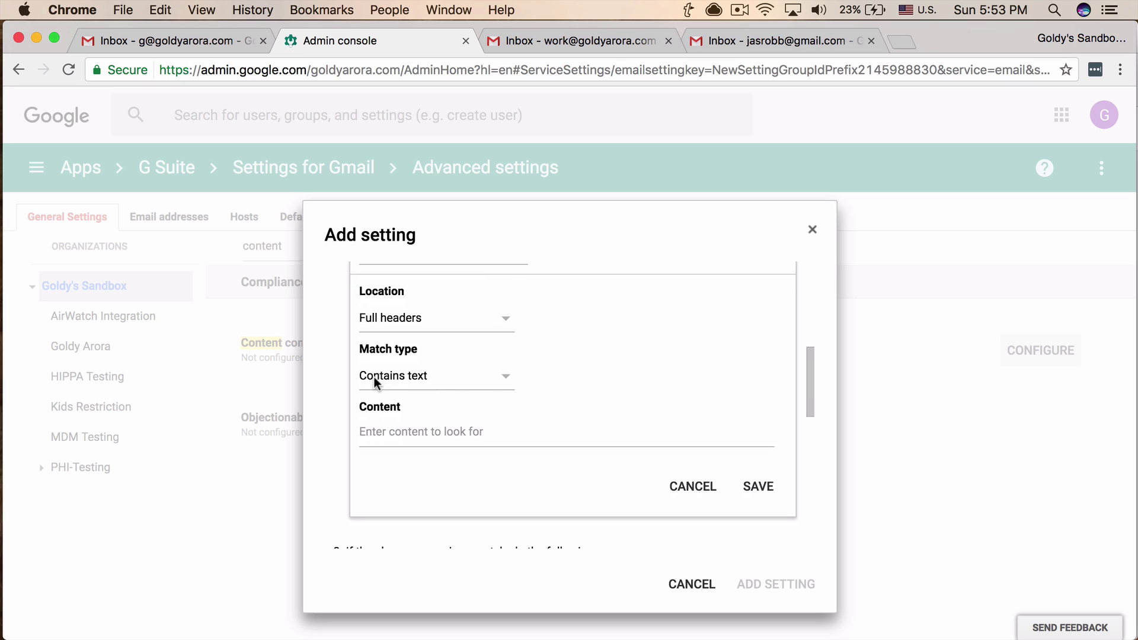
pyautogui.click(455, 428)
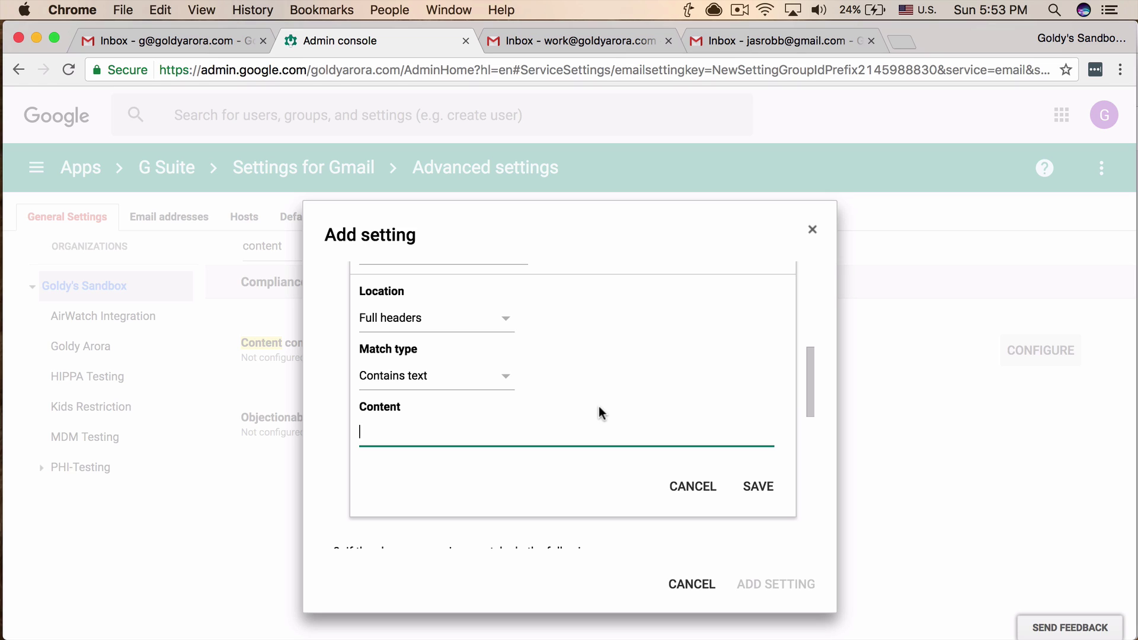
pyautogui.write('goldyarora.com')
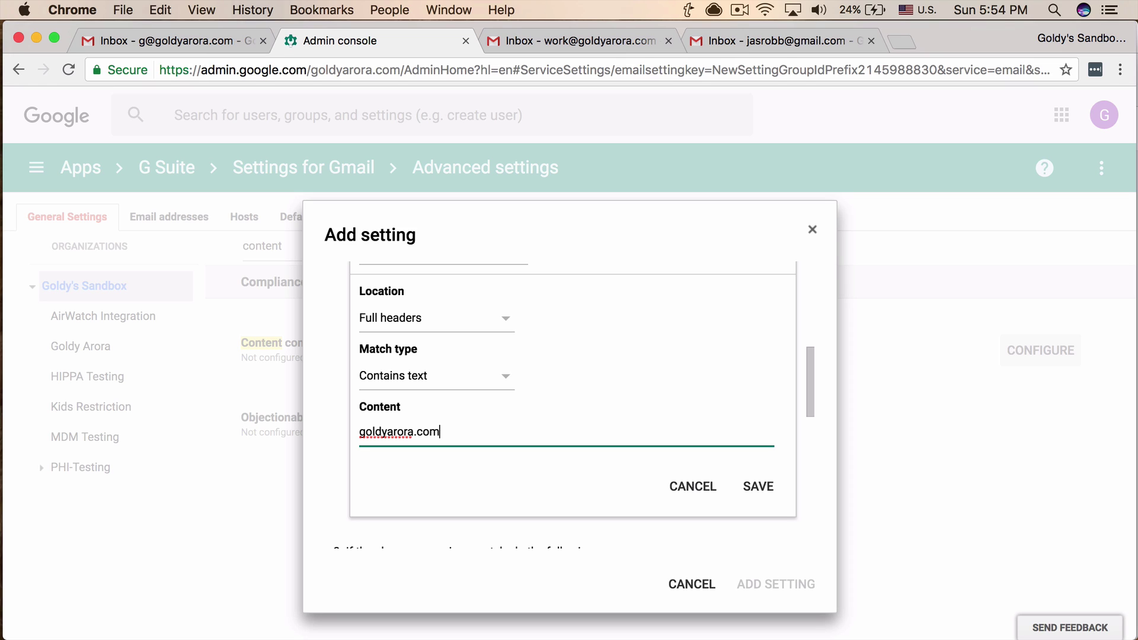
pyautogui.scroll(-1, 701, 386)
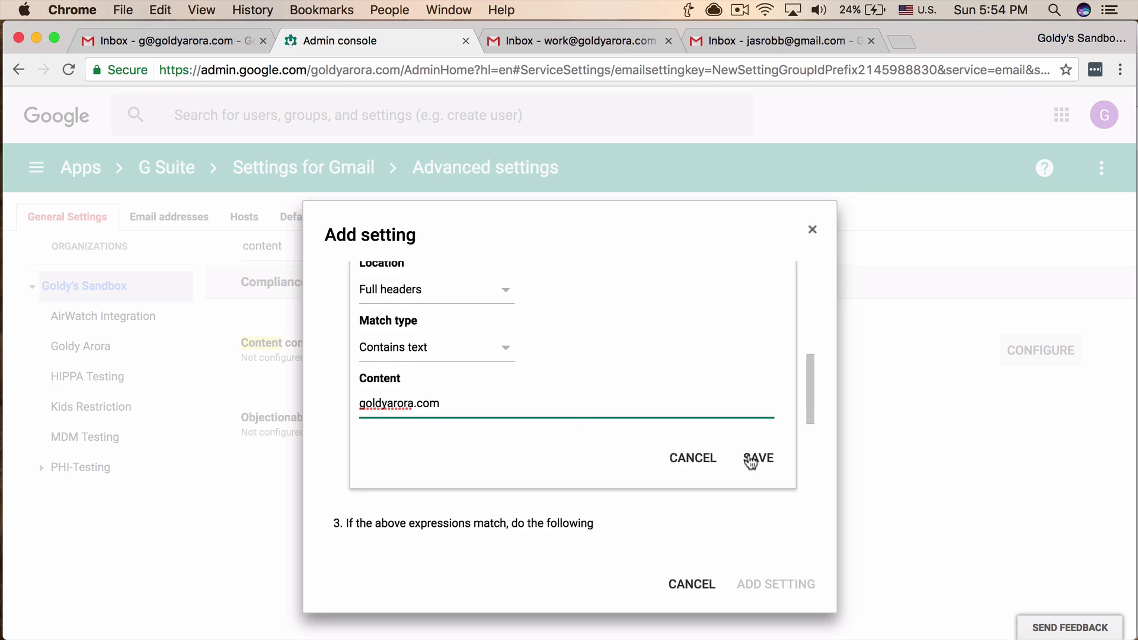
pyautogui.click(753, 458)
# Turn on 'Add more recipients' under the rule's Also deliver to option.
pyautogui.scroll(-1, 652, 478)
pyautogui.scroll(1, 652, 478)
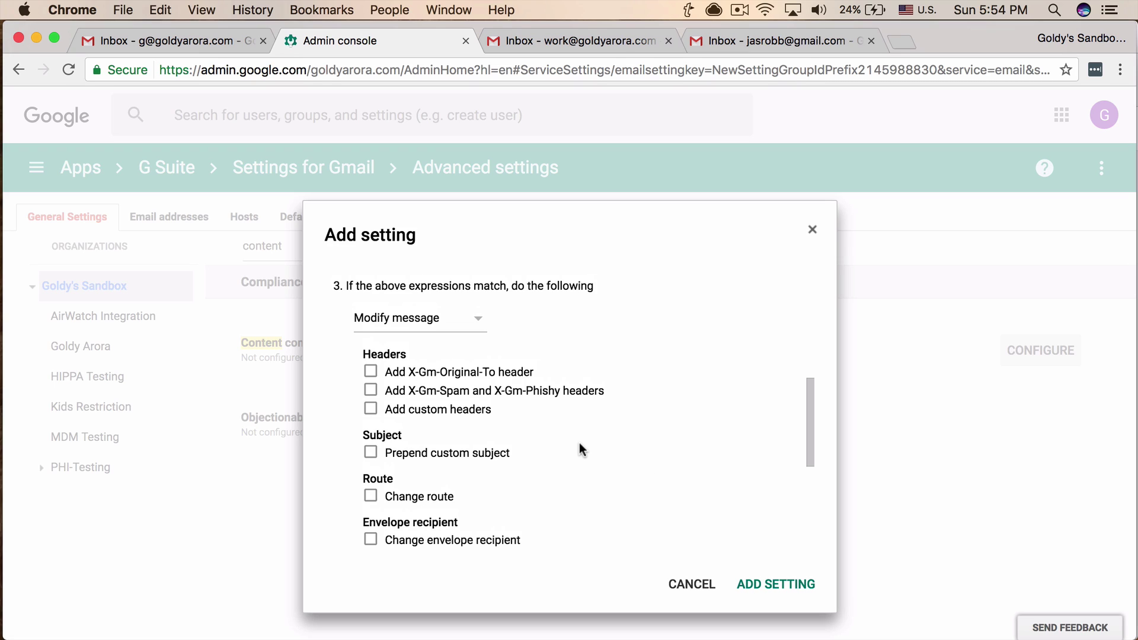
pyautogui.scroll(-5, 579, 446)
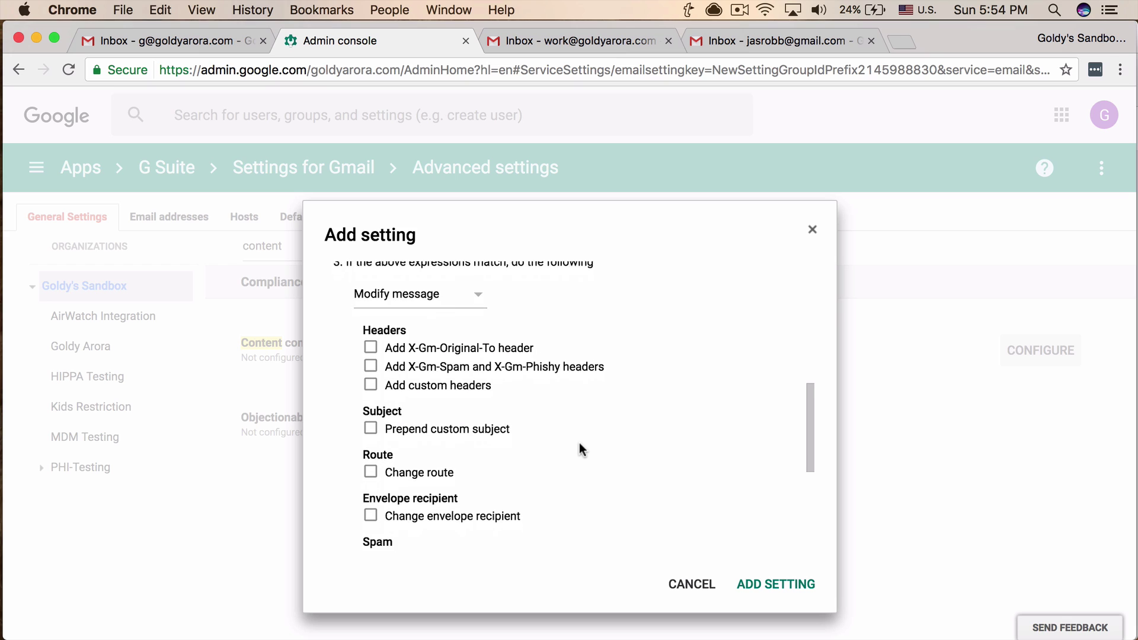
pyautogui.scroll(-5, 580, 444)
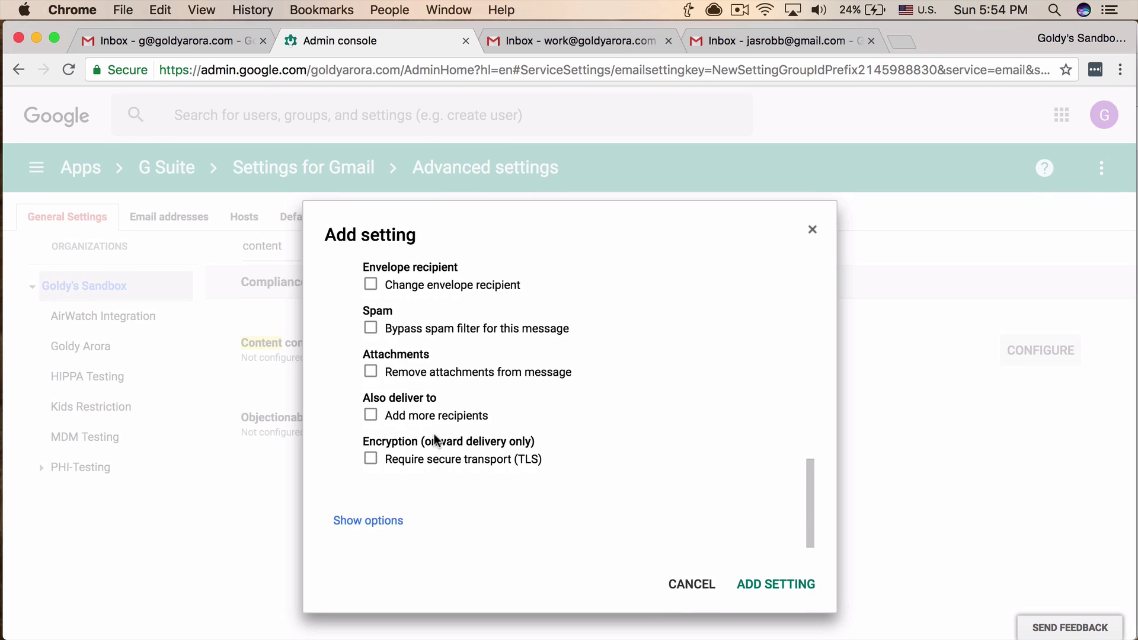
pyautogui.click(371, 415)
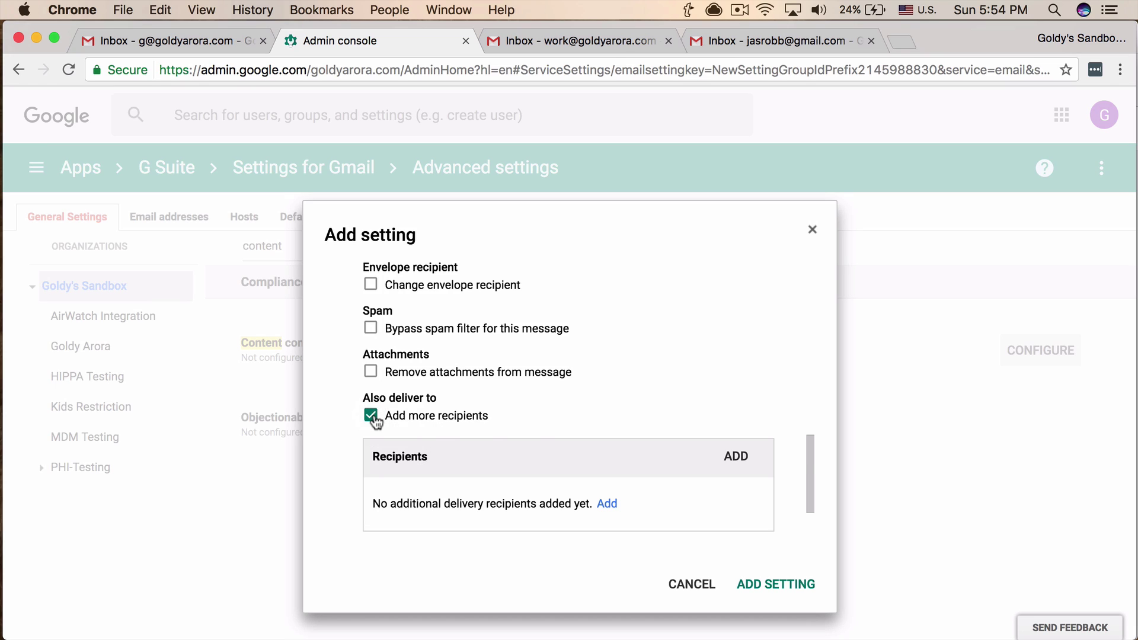
pyautogui.scroll(-2, 610, 400)
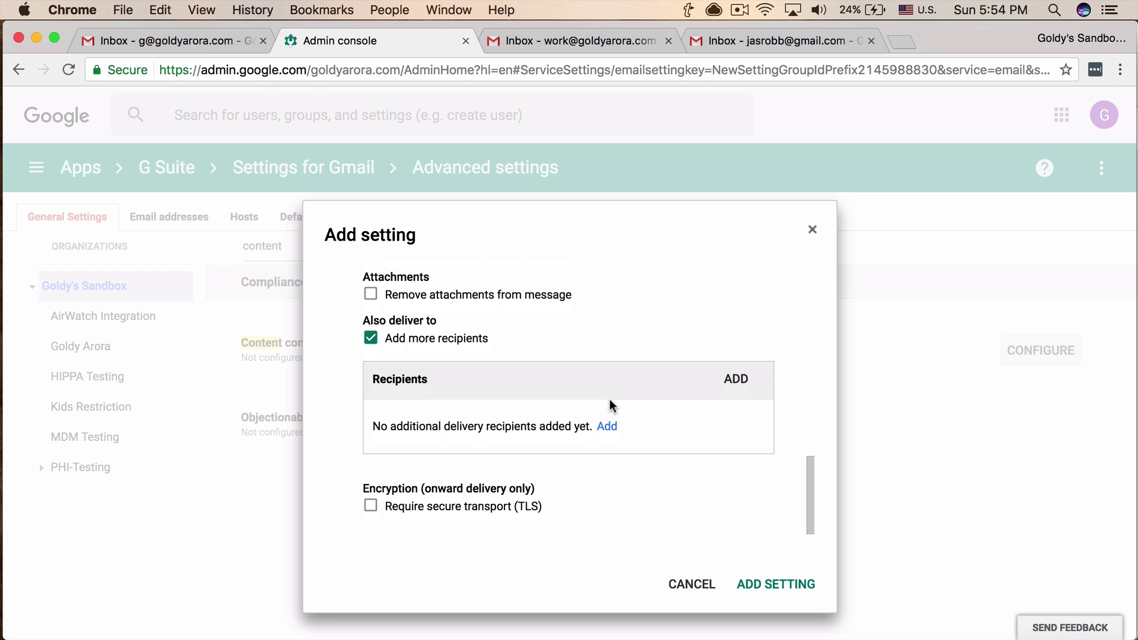
pyautogui.scroll(-1, 610, 400)
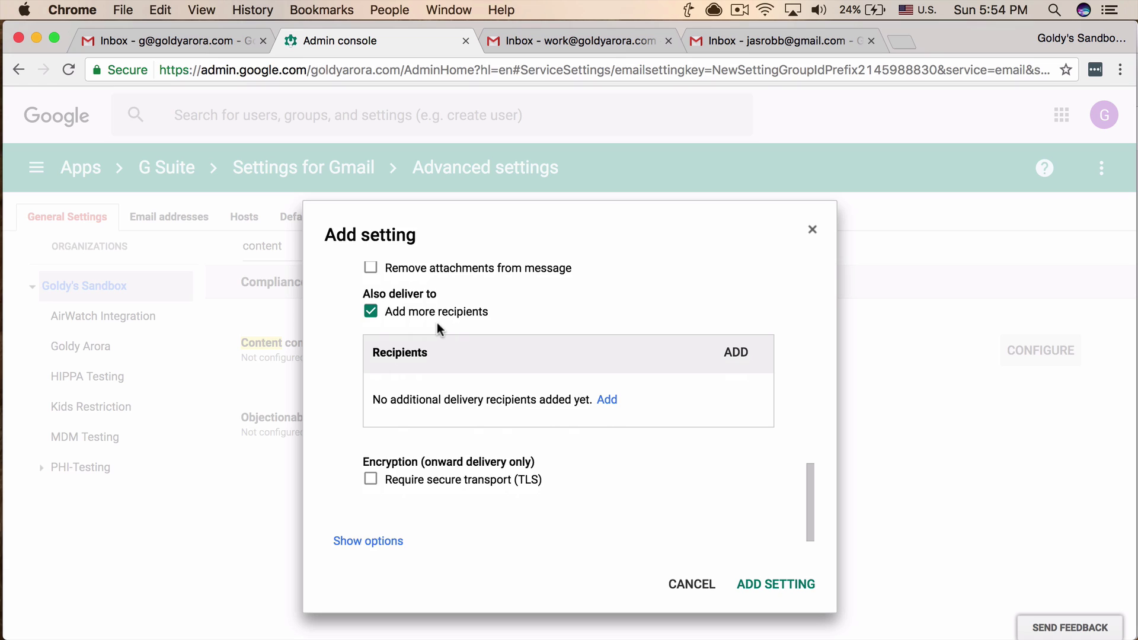
# Add a new recipient entry with the compliance mailbox's e-mail address.
pyautogui.click(606, 399)
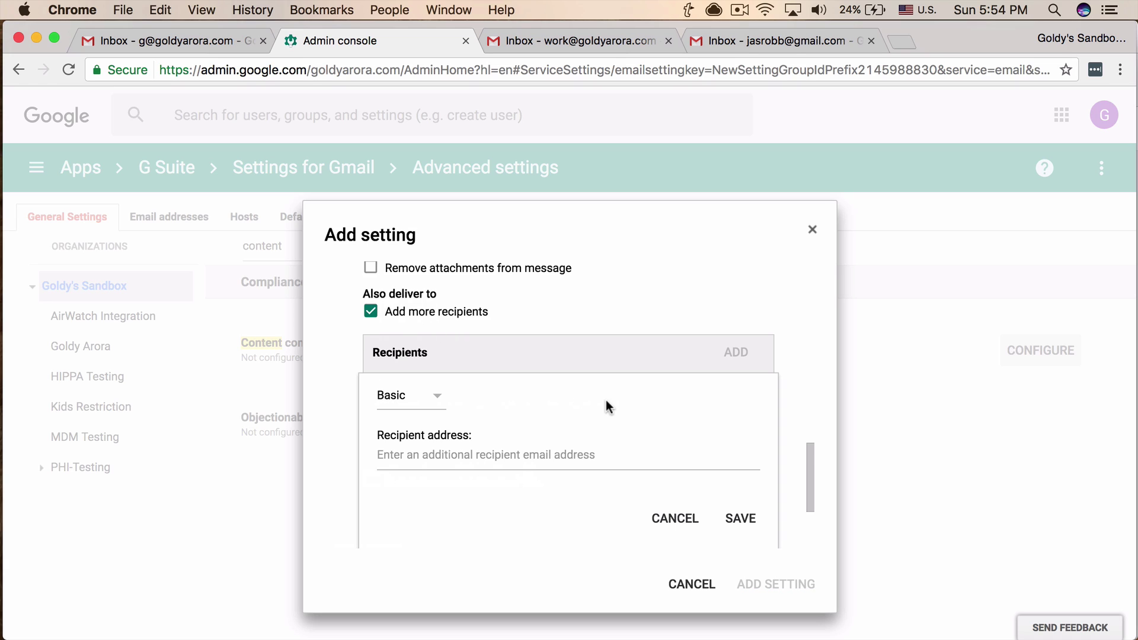
pyautogui.click(499, 453)
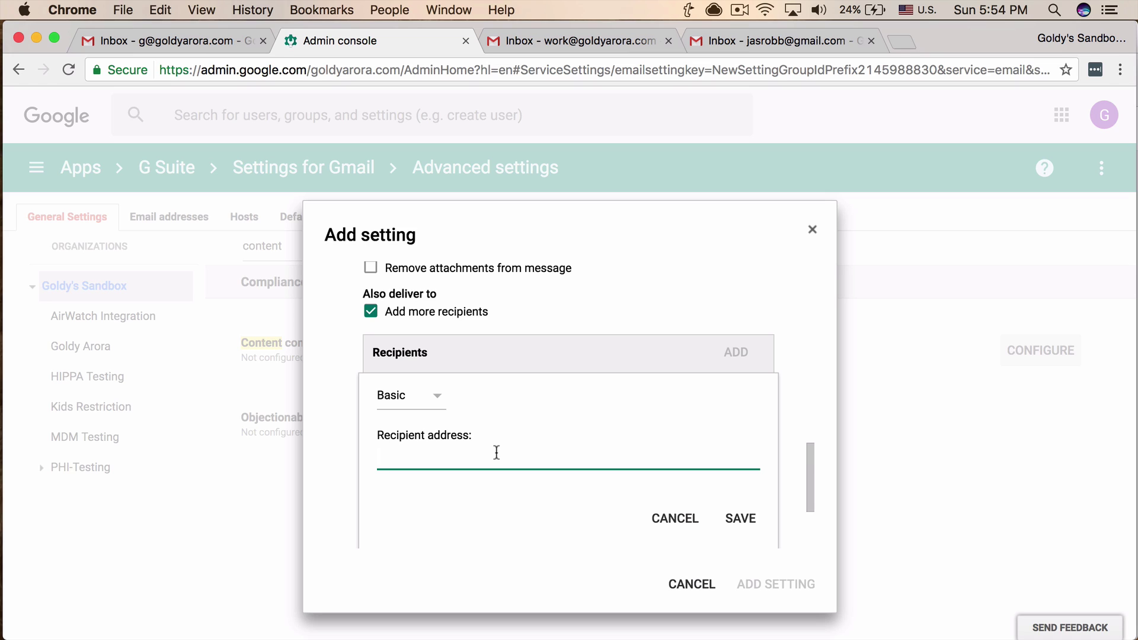
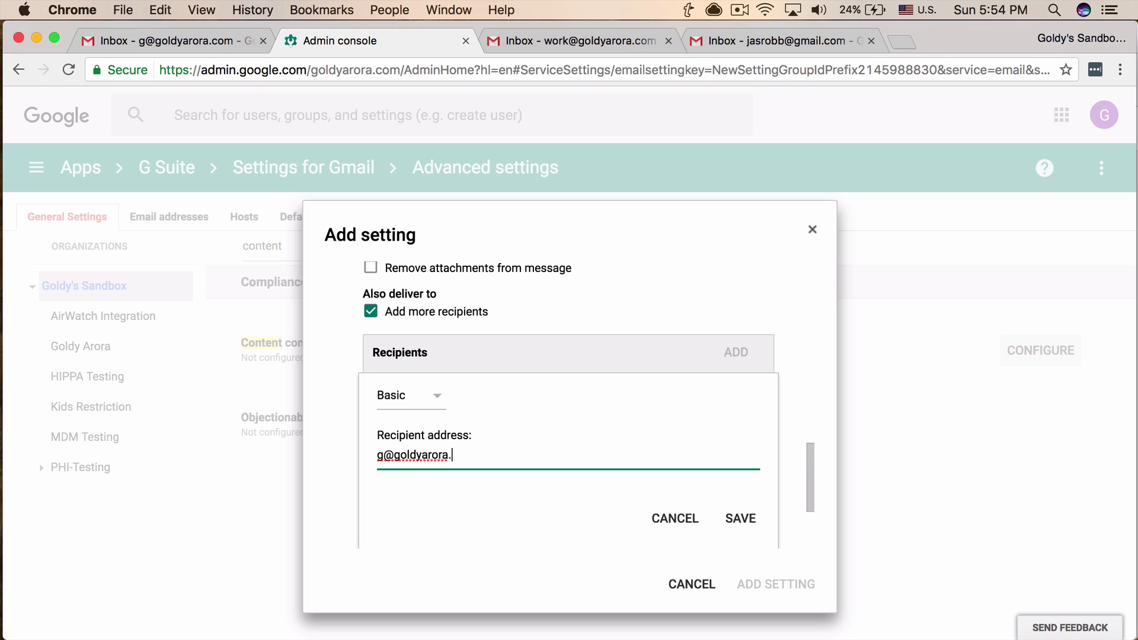
# Switch the recipient to Advanced options and prepend the custom subject '[[BCC COPY]]'.
pyautogui.click(433, 399)
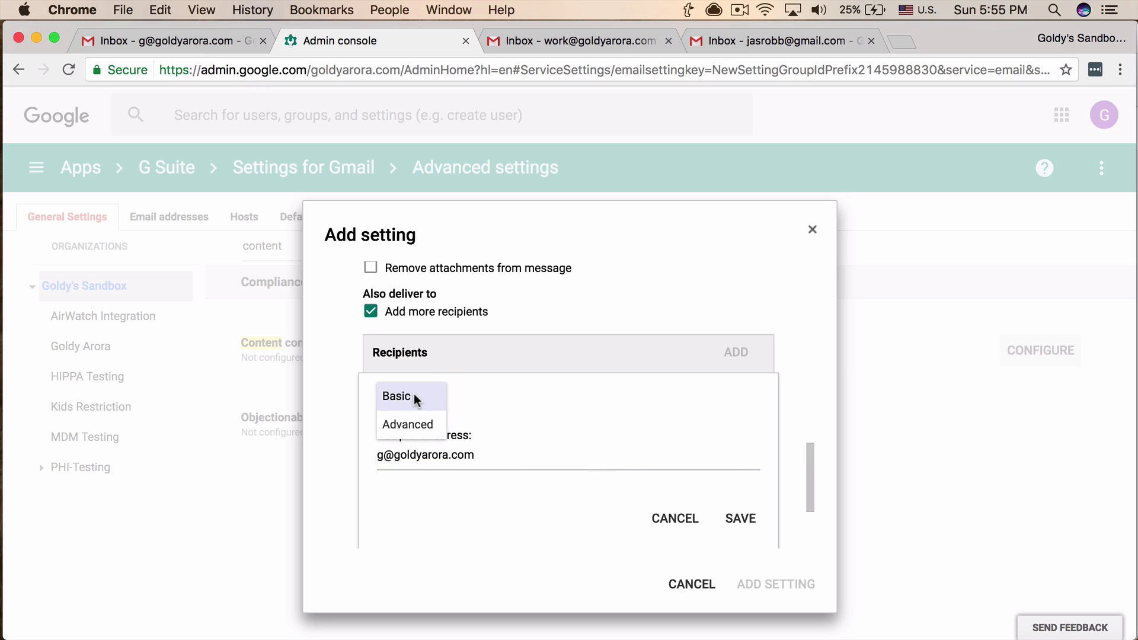
pyautogui.click(419, 427)
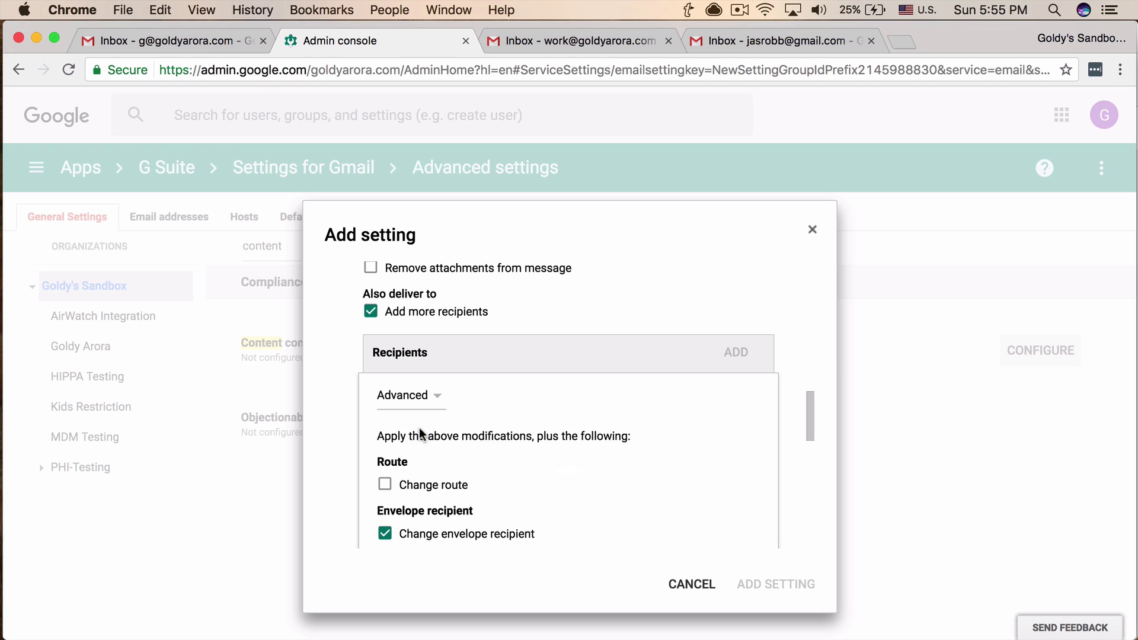
pyautogui.scroll(-5, 557, 478)
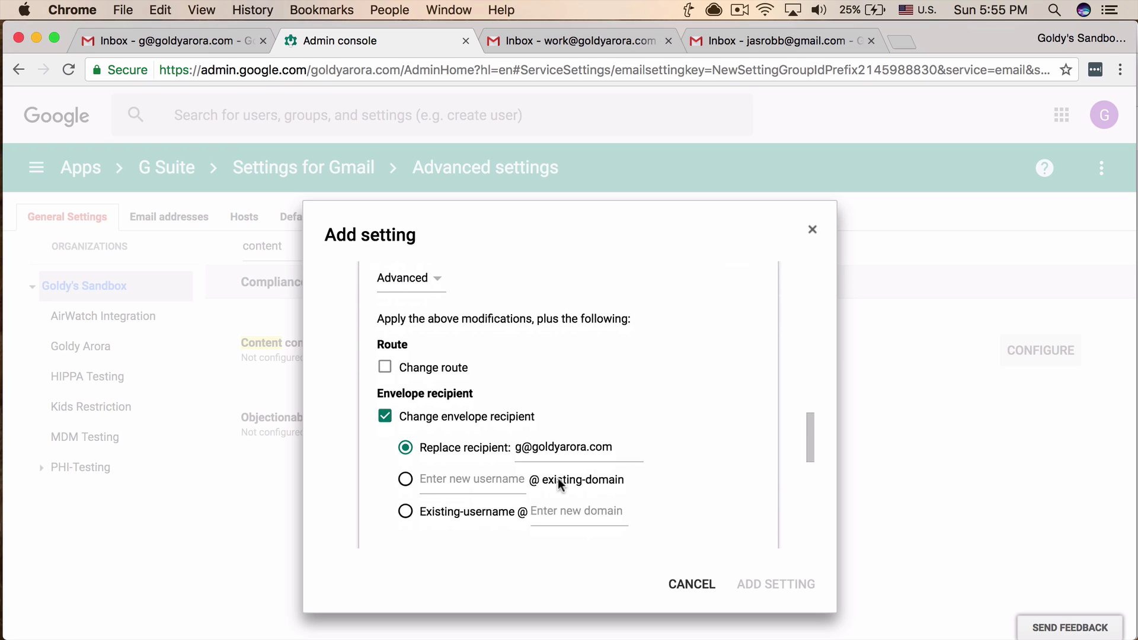
pyautogui.scroll(-6, 558, 480)
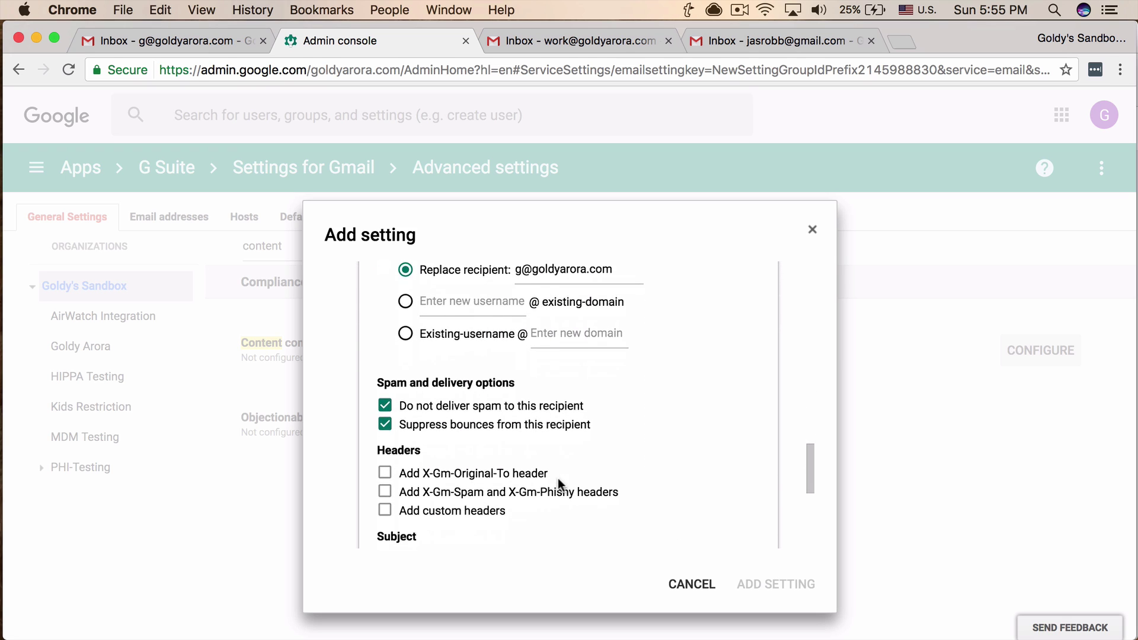
pyautogui.scroll(-4, 557, 481)
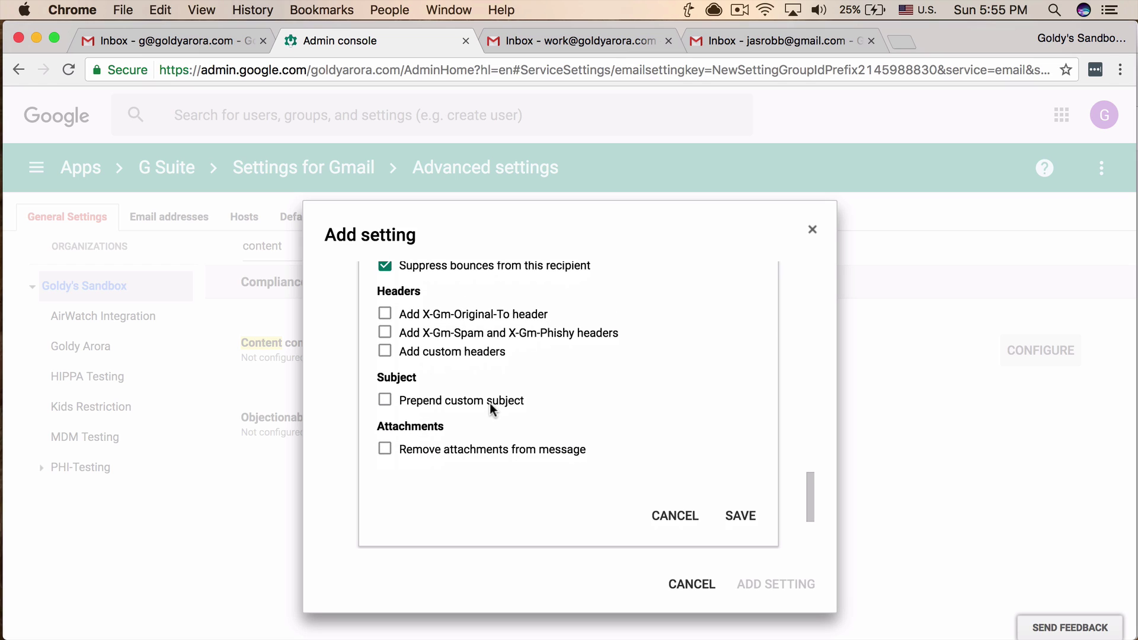
pyautogui.click(384, 401)
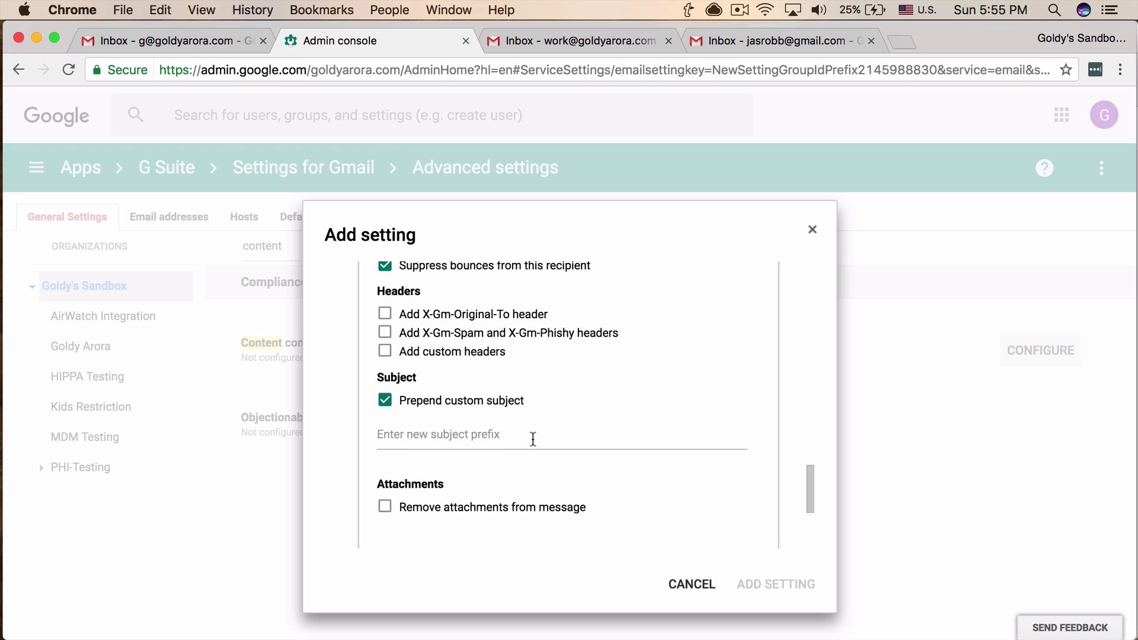
pyautogui.click(534, 439)
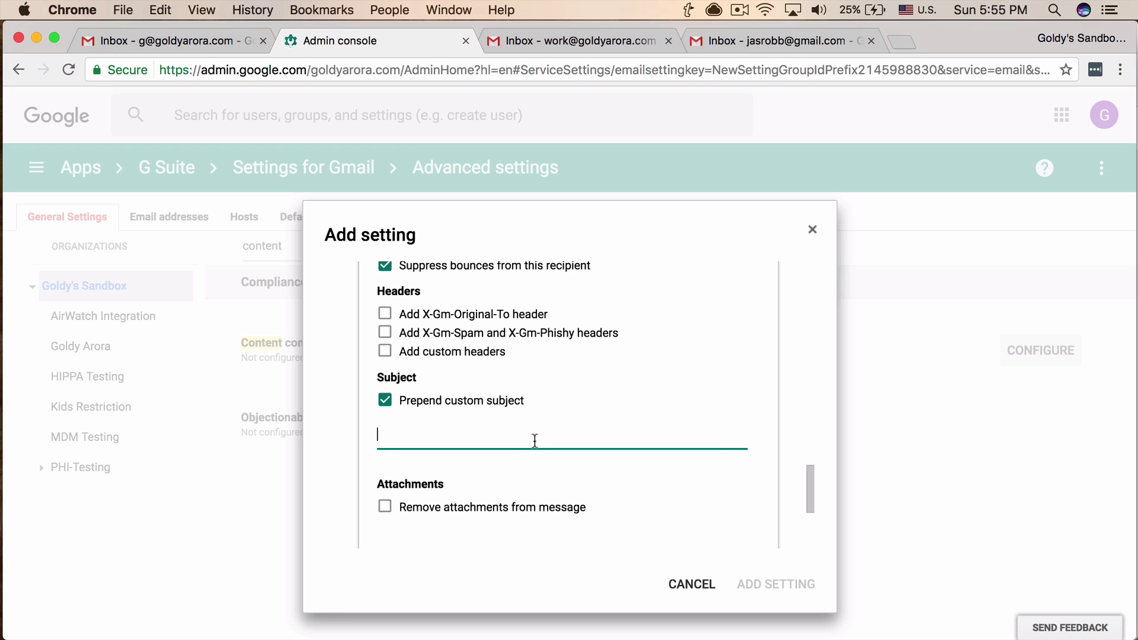
pyautogui.write('[[BCC COPY]]')
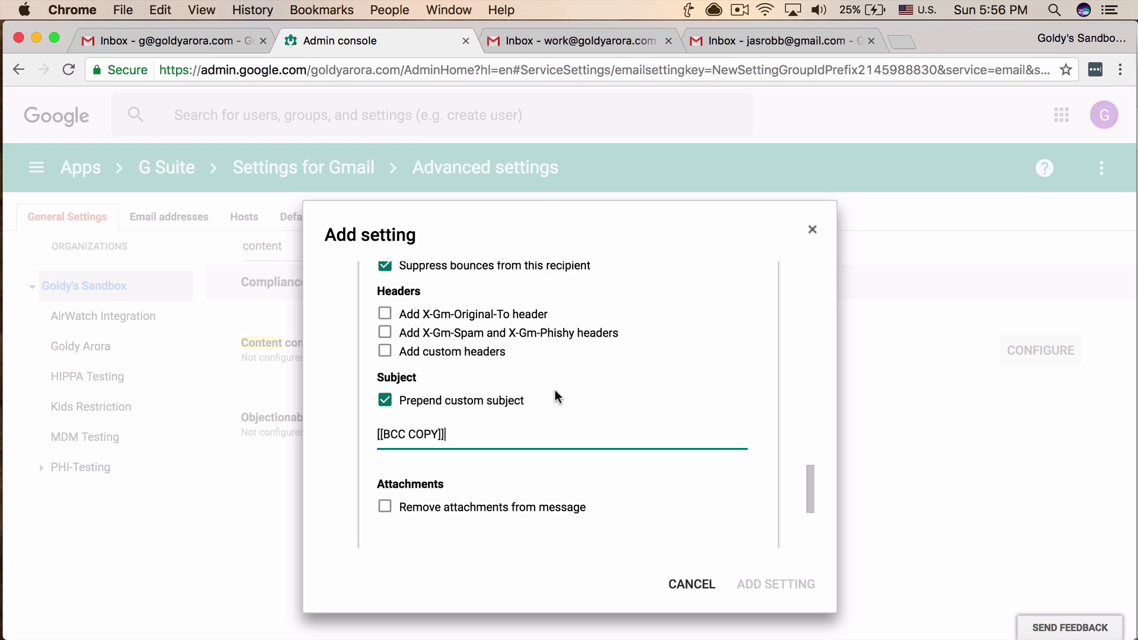
# Save the recipient with its options and add the compliance rule setting.
pyautogui.scroll(2, 551, 379)
pyautogui.scroll(5, 551, 380)
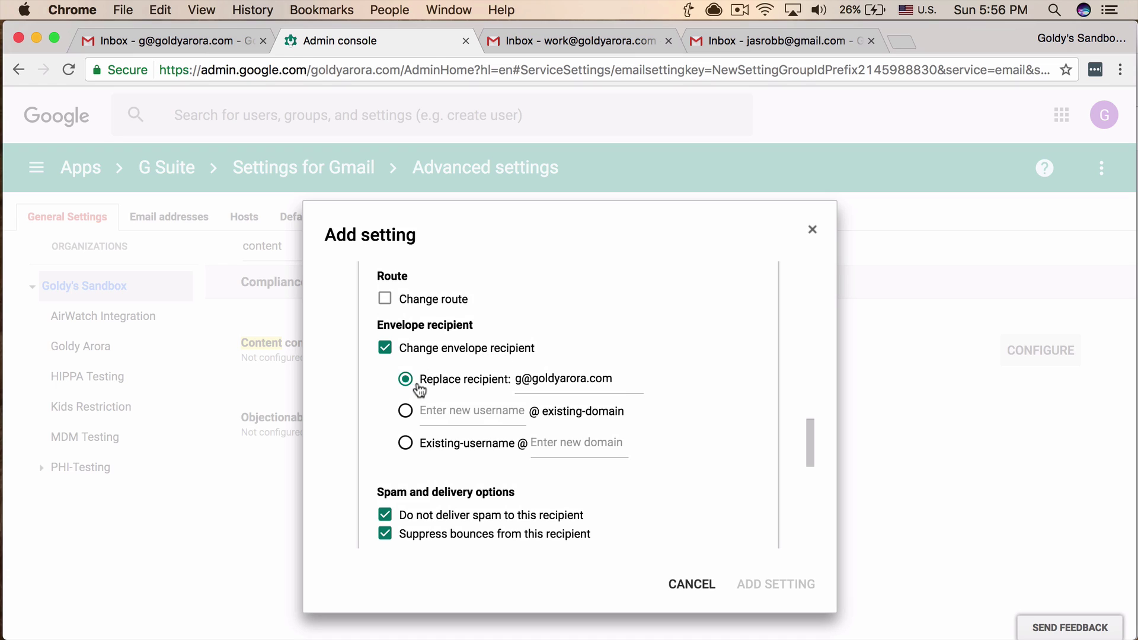
pyautogui.click(536, 381)
pyautogui.scroll(-5, 645, 444)
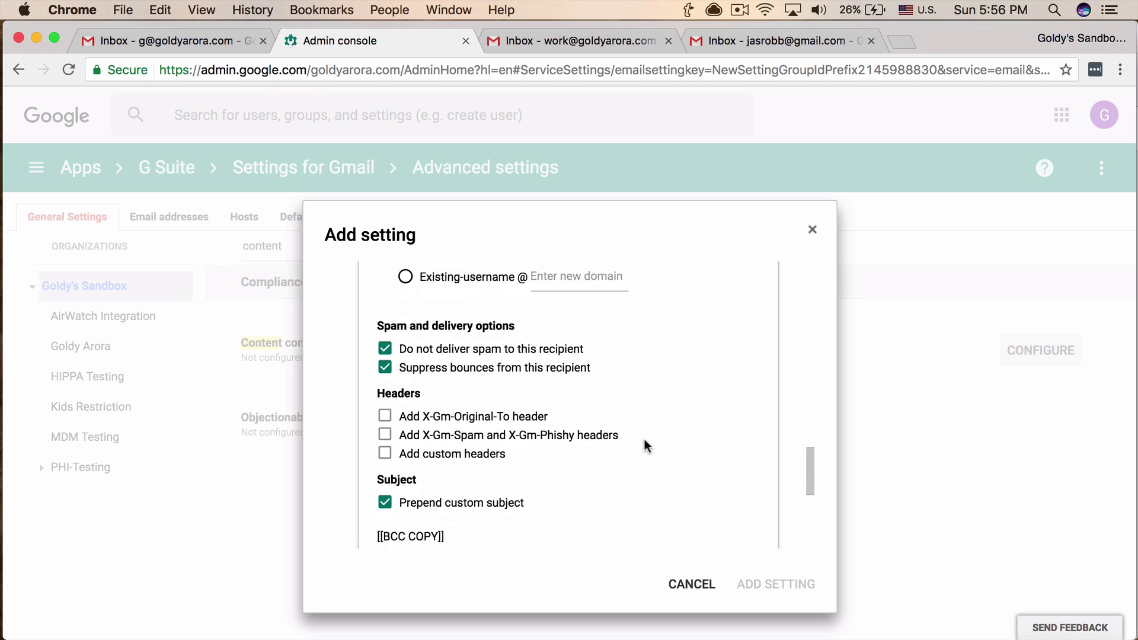
pyautogui.scroll(-3, 645, 443)
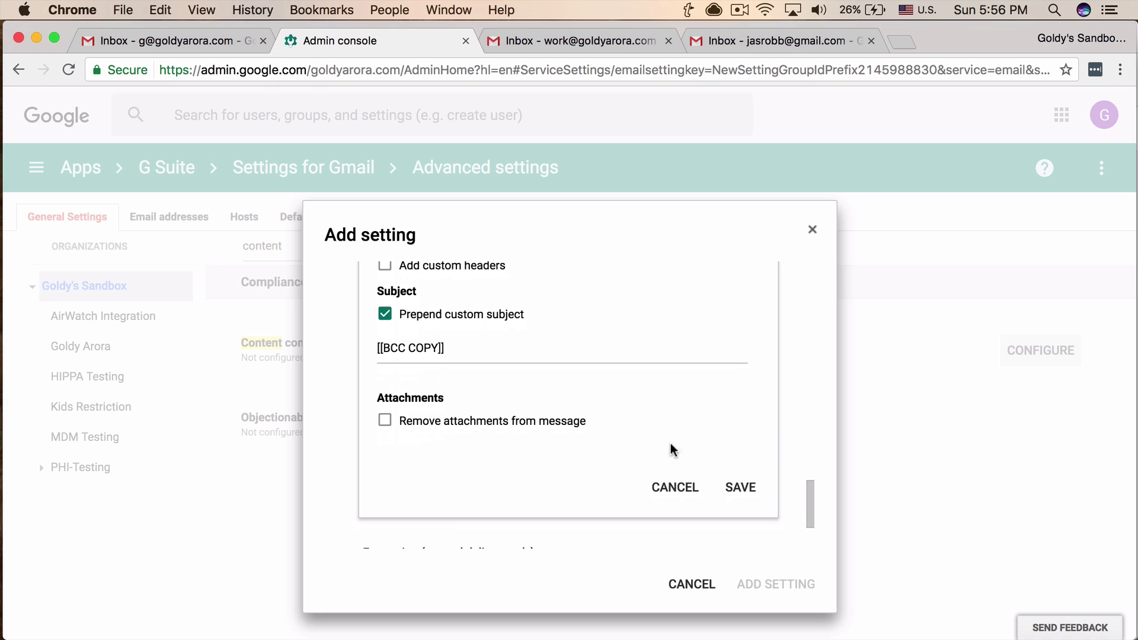
pyautogui.click(741, 487)
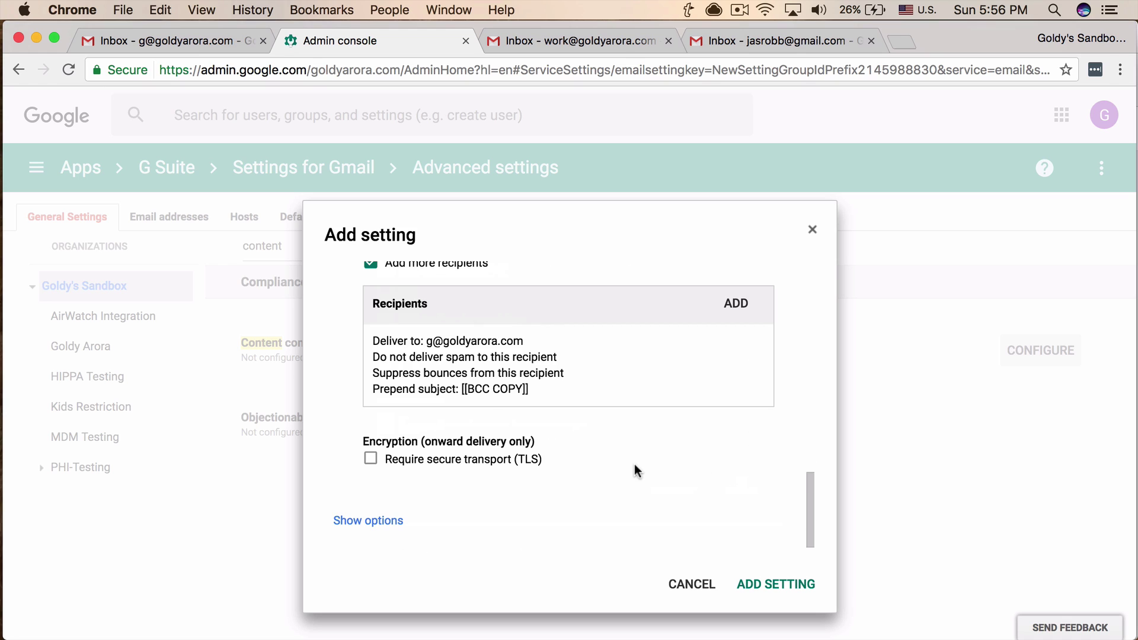
pyautogui.click(760, 588)
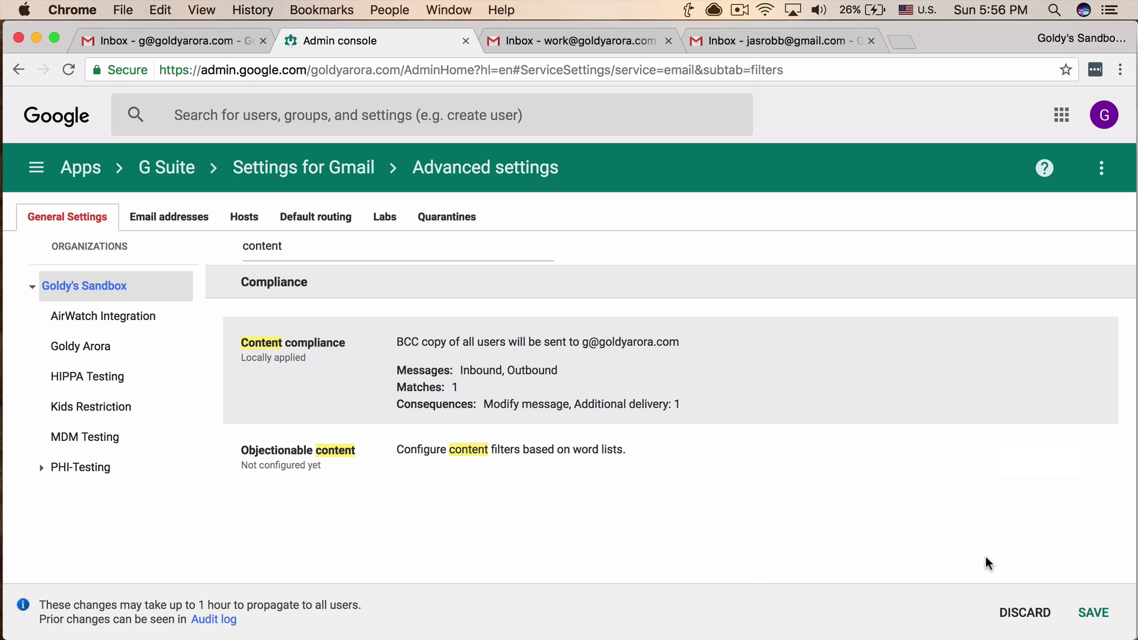
# Save the Gmail settings so the new compliance rule takes effect.
pyautogui.click(1094, 613)
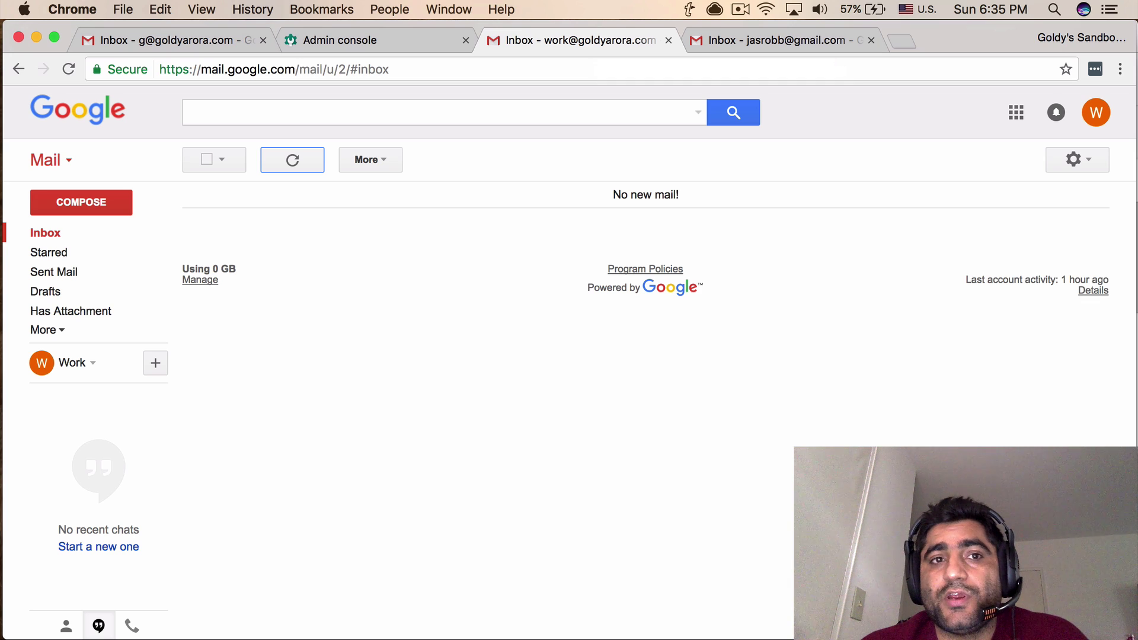
# From the other Gmail account, send a new message titled 'Test' to the work address.
pyautogui.hotkey('ctrl', 'Tab')
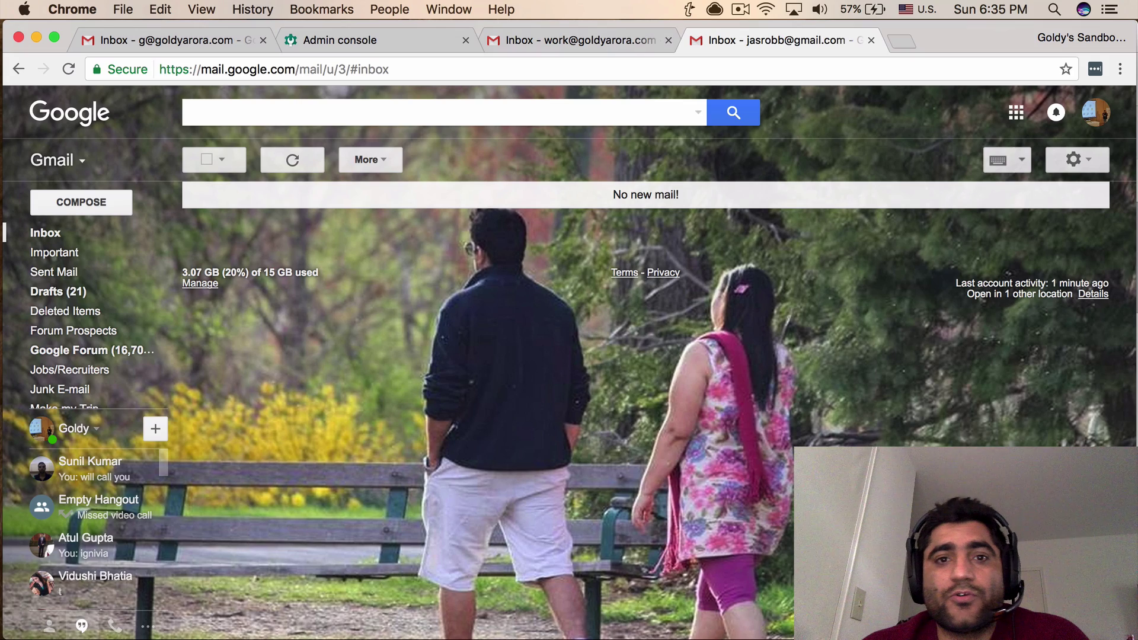
pyautogui.click(81, 202)
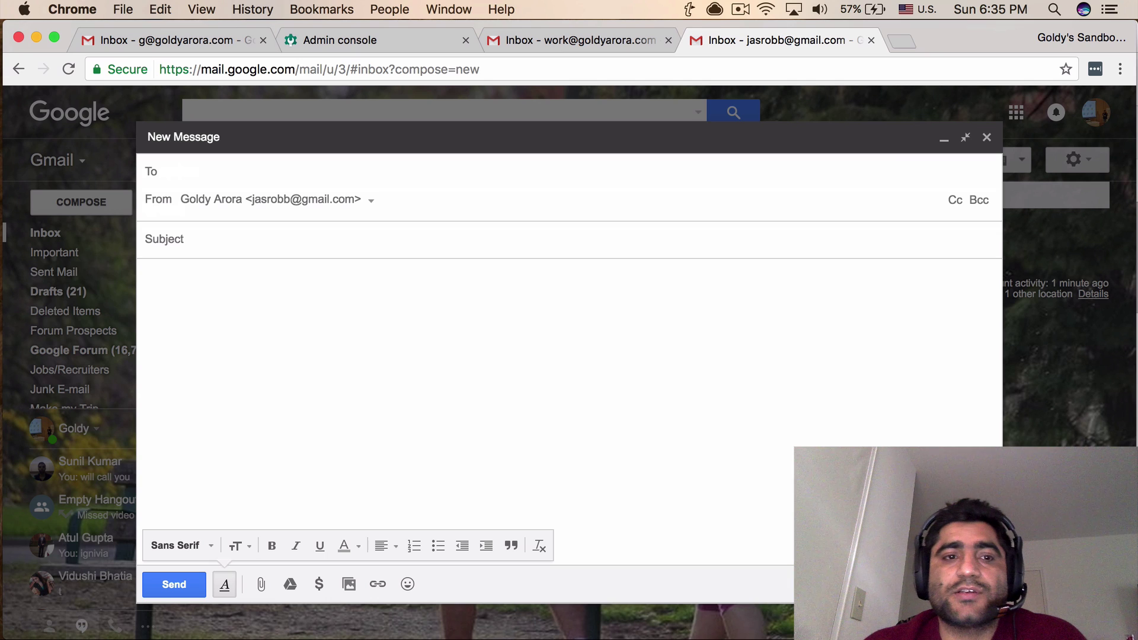
pyautogui.write('work')
pyautogui.press('Return')
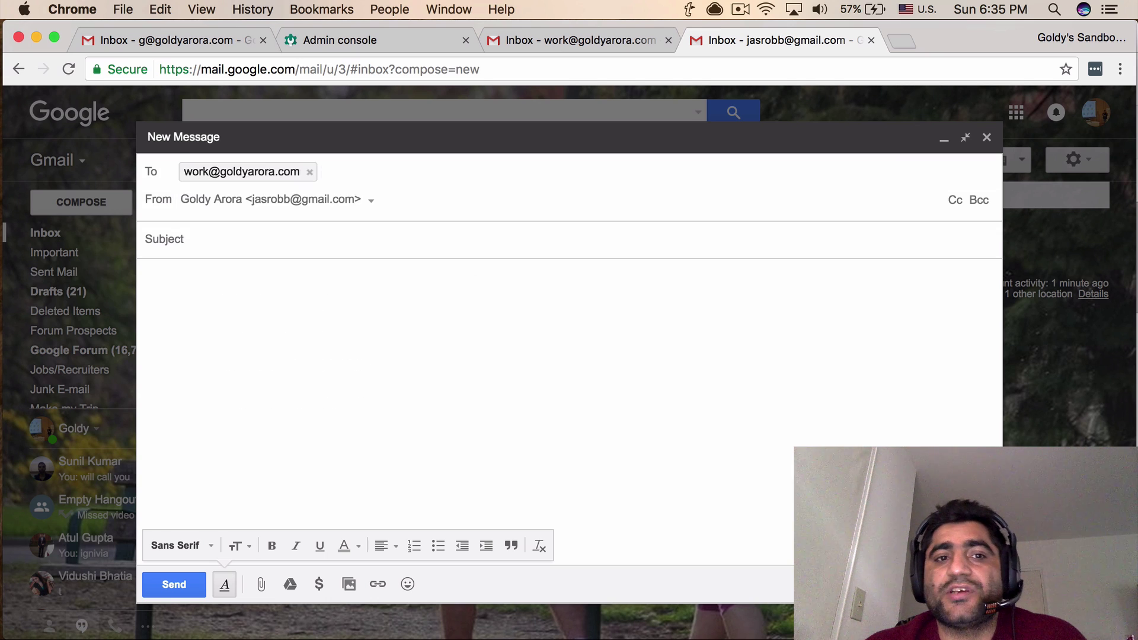
pyautogui.press('Tab')
pyautogui.write('Test')
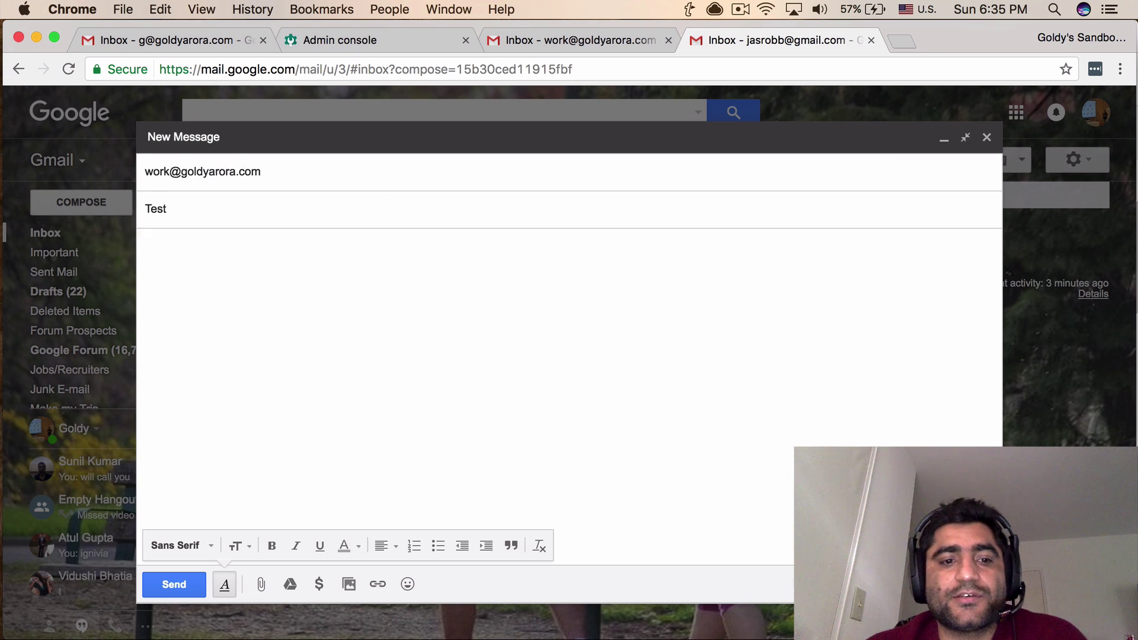
pyautogui.press('super+Return')
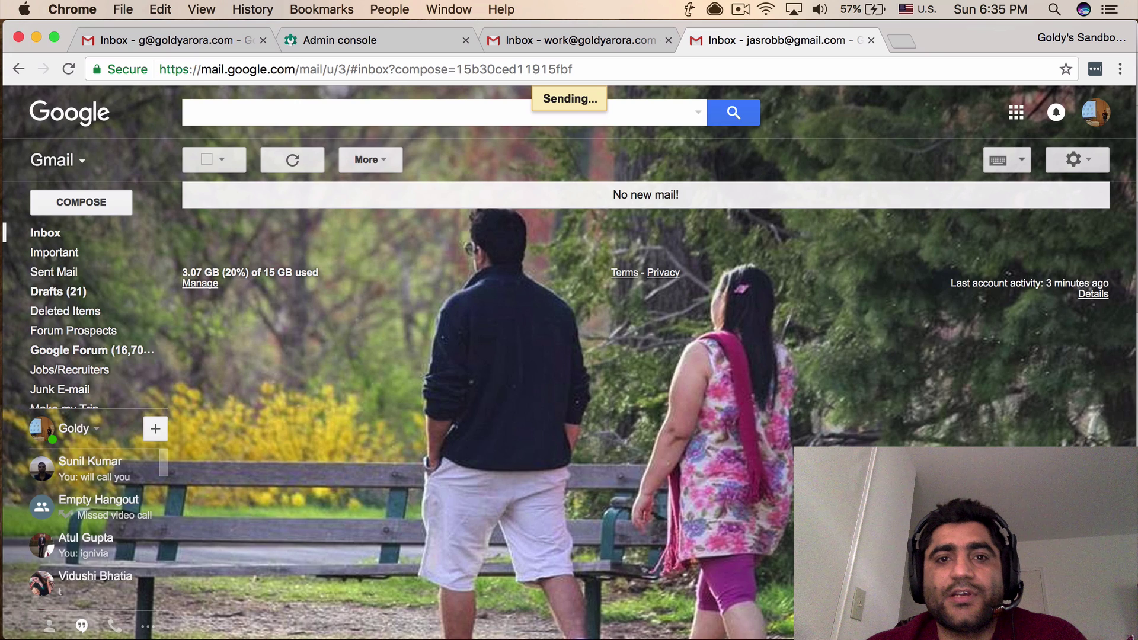
# Check the arrived Test message's recipient details in the work inbox, then return to the admin inbox.
pyautogui.press('super+alt+Left')
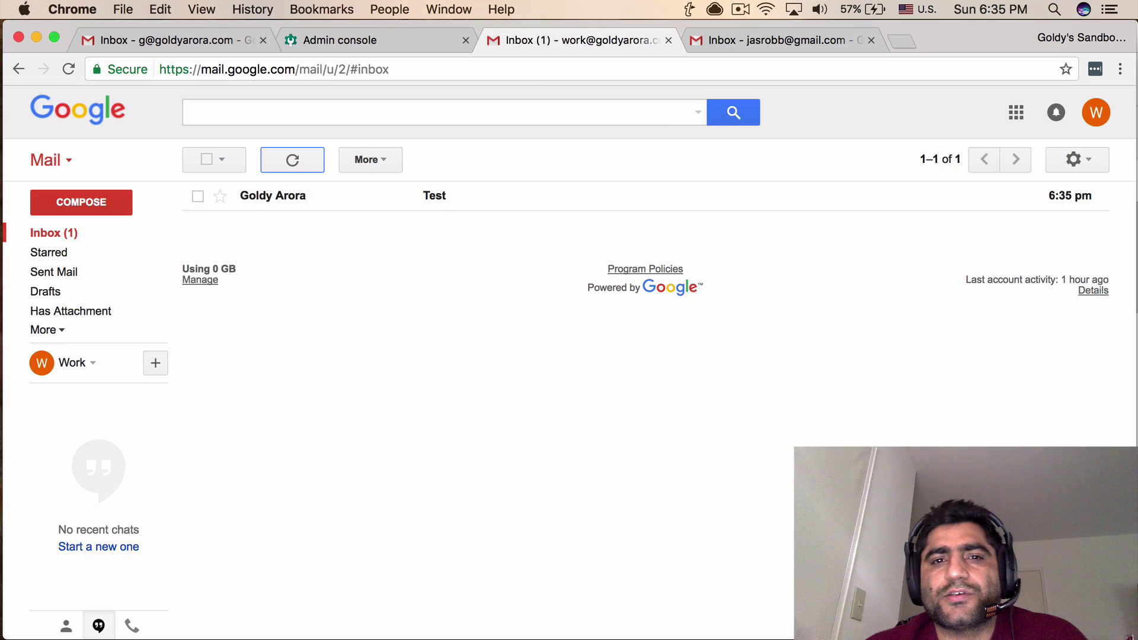
pyautogui.press('o')
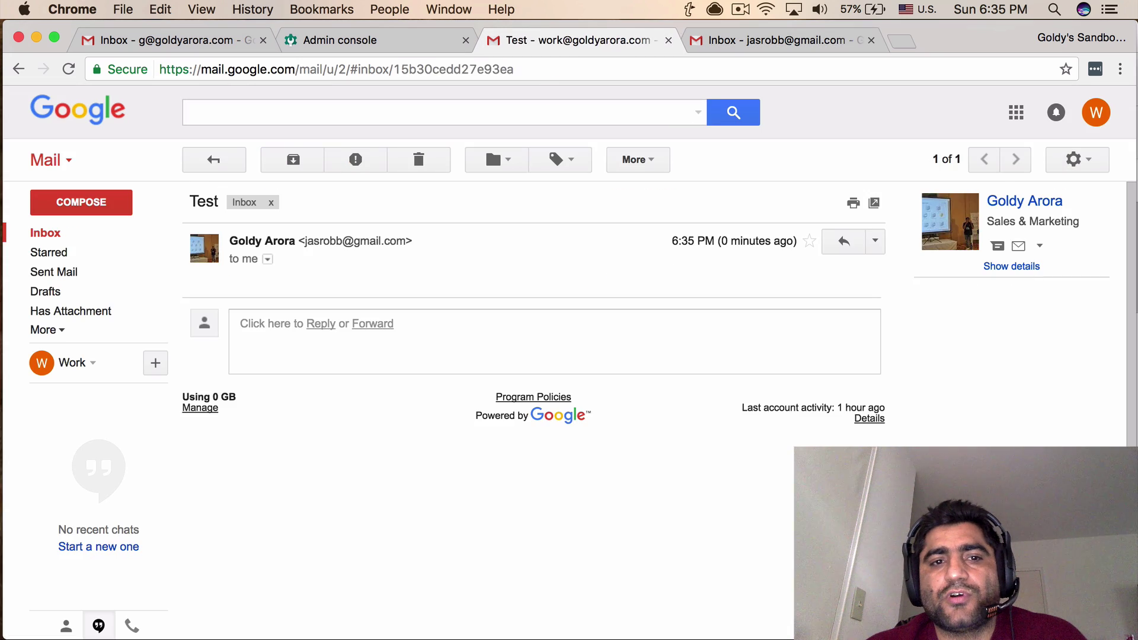
pyautogui.click(267, 259)
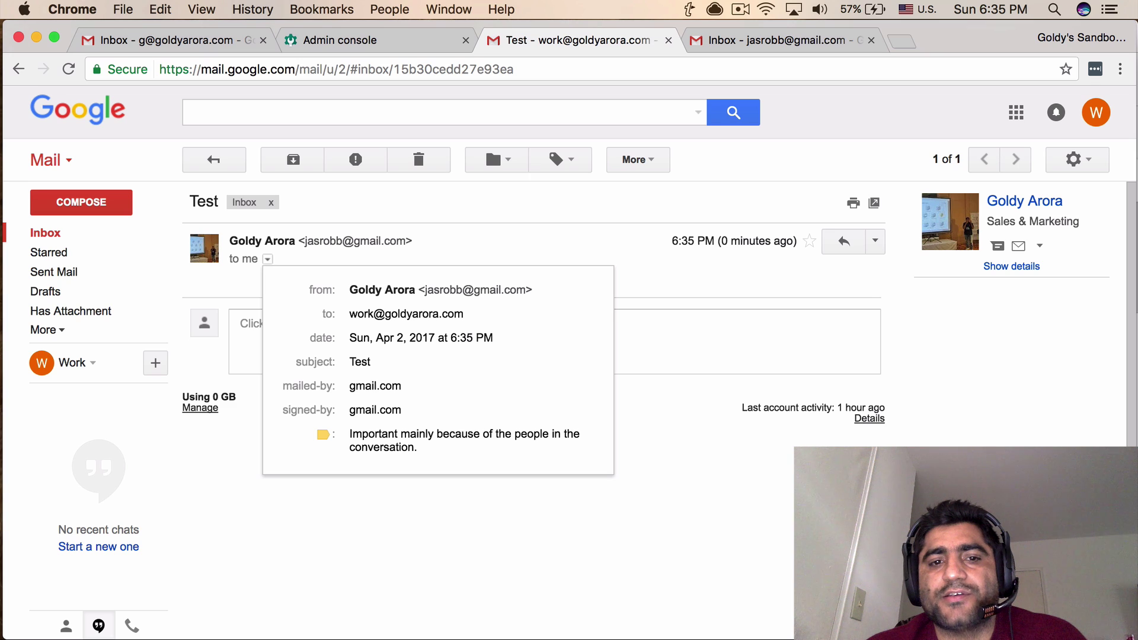
pyautogui.press('Escape')
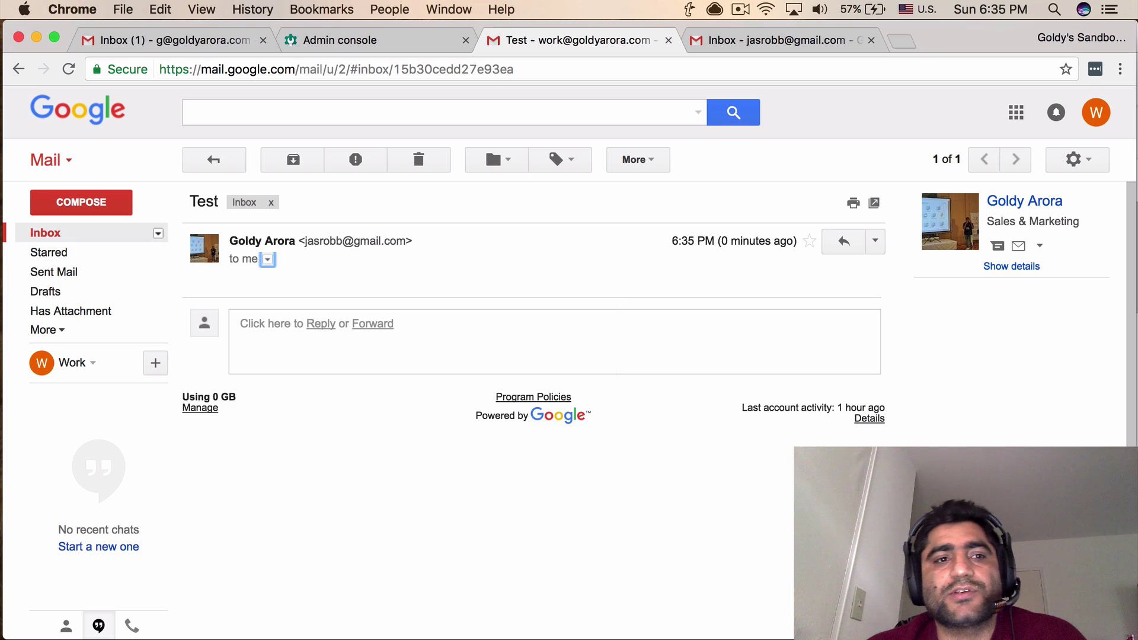
pyautogui.press('super+1')
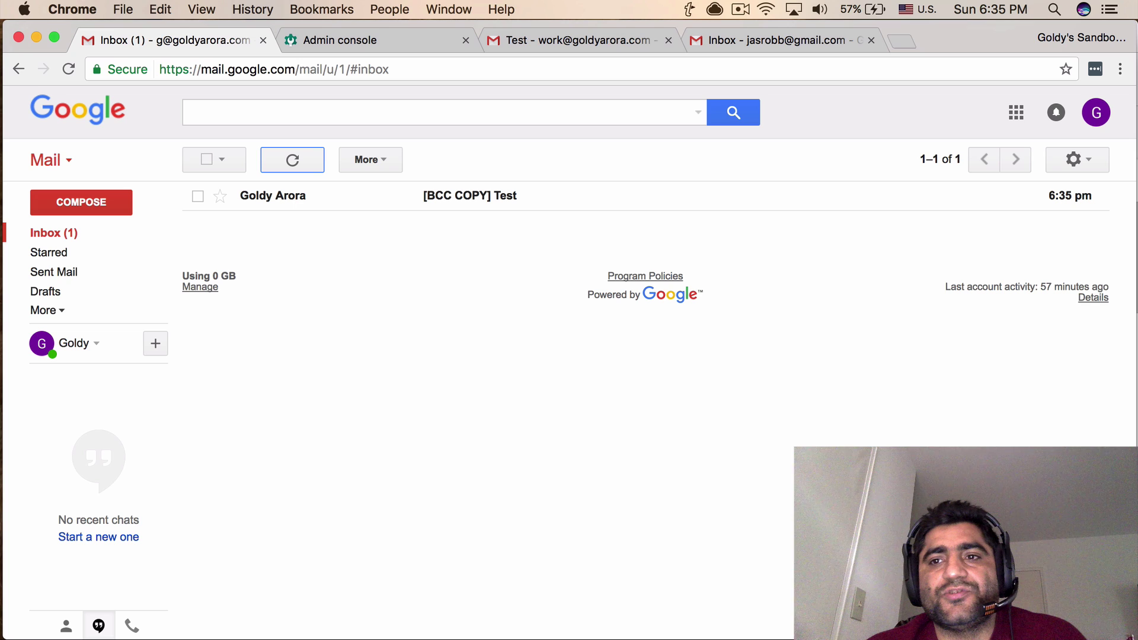
# Copy the '[BCC COPY]' prefix from the Test copy's subject and open Gmail's advanced search form.
pyautogui.click(471, 196)
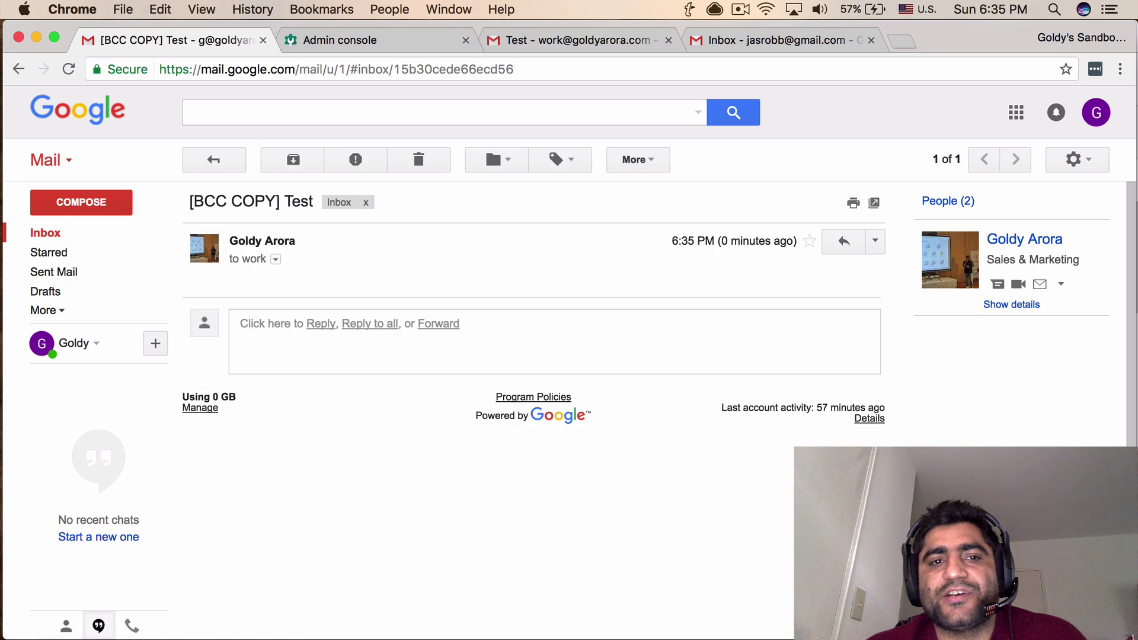
pyautogui.moveTo(280, 202); pyautogui.dragTo(188, 202)
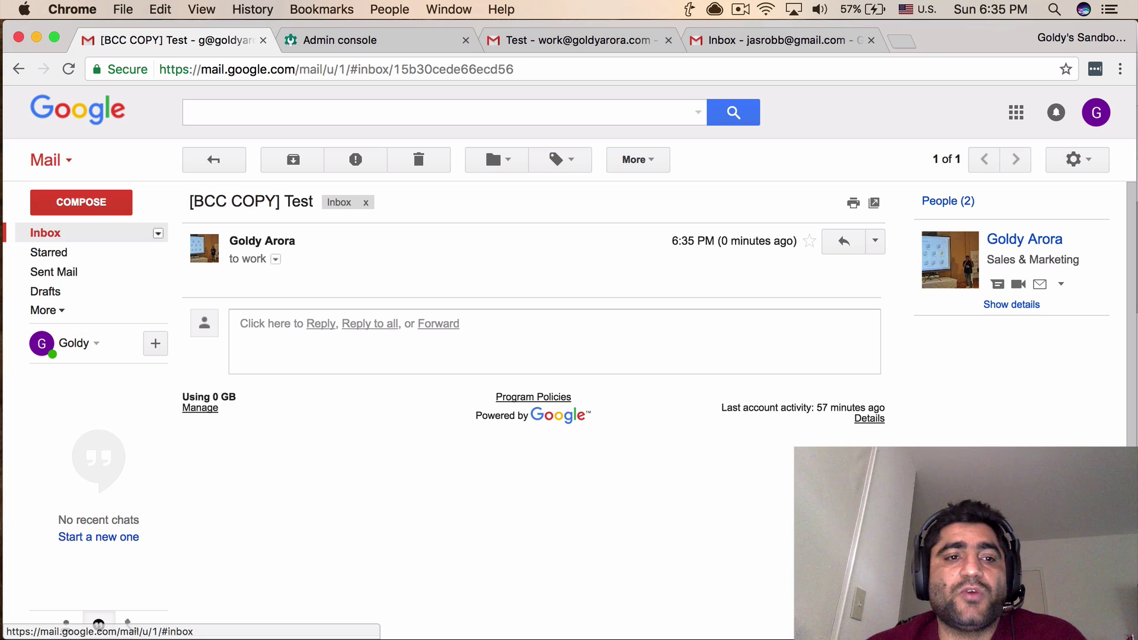
pyautogui.click(45, 233)
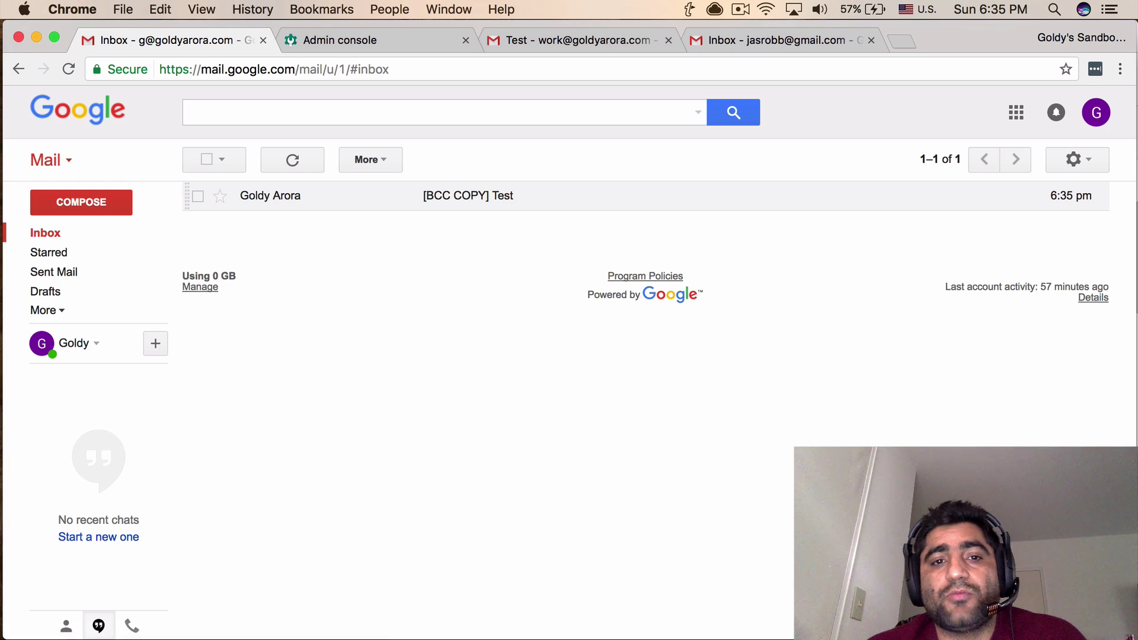
pyautogui.click(468, 195)
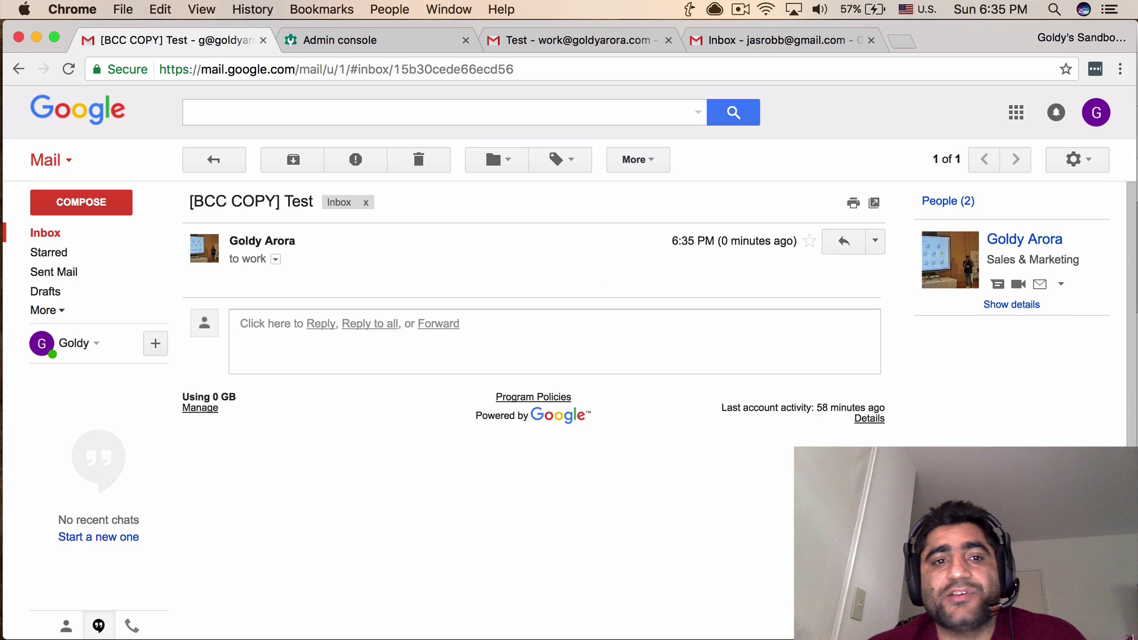
pyautogui.moveTo(189, 202); pyautogui.dragTo(281, 202)
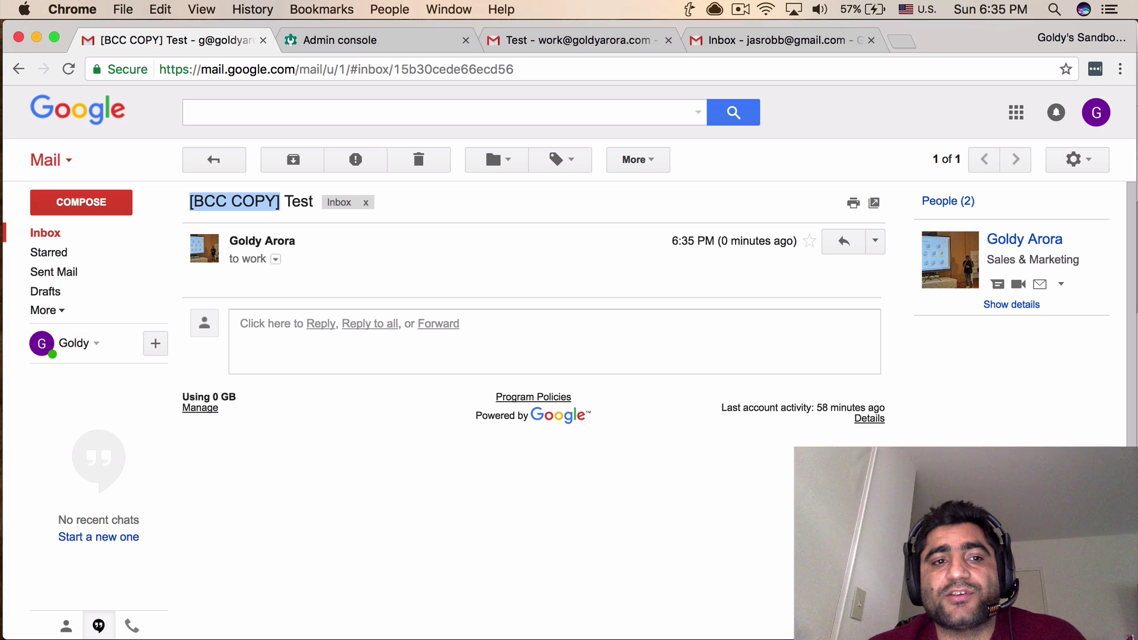
pyautogui.rightClick(236, 200)
pyautogui.click(271, 237)
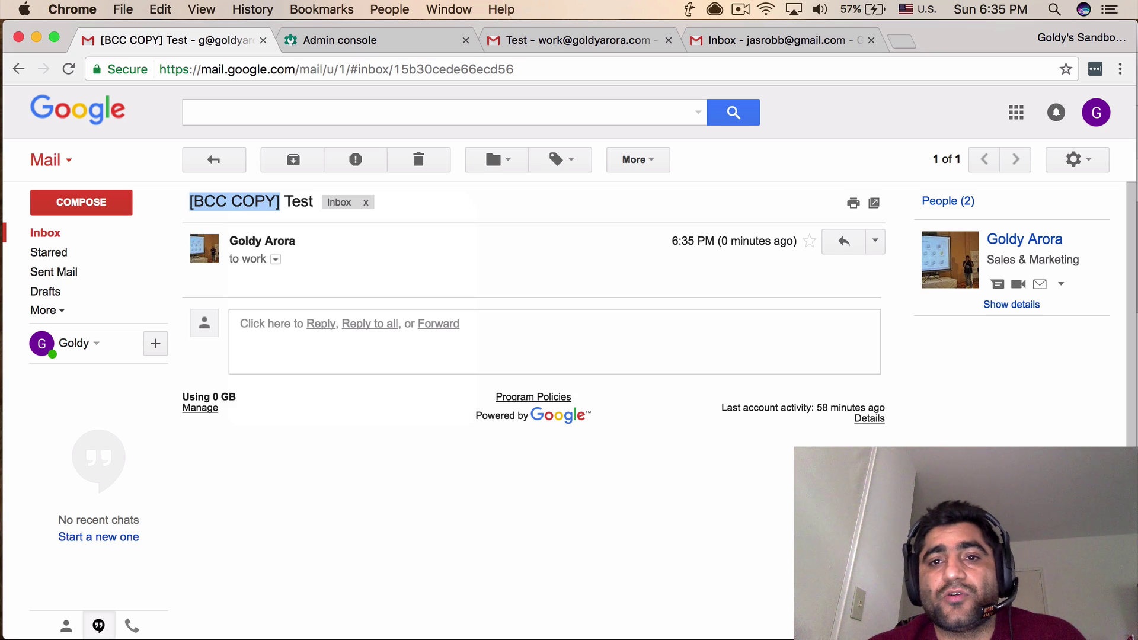
pyautogui.click(698, 112)
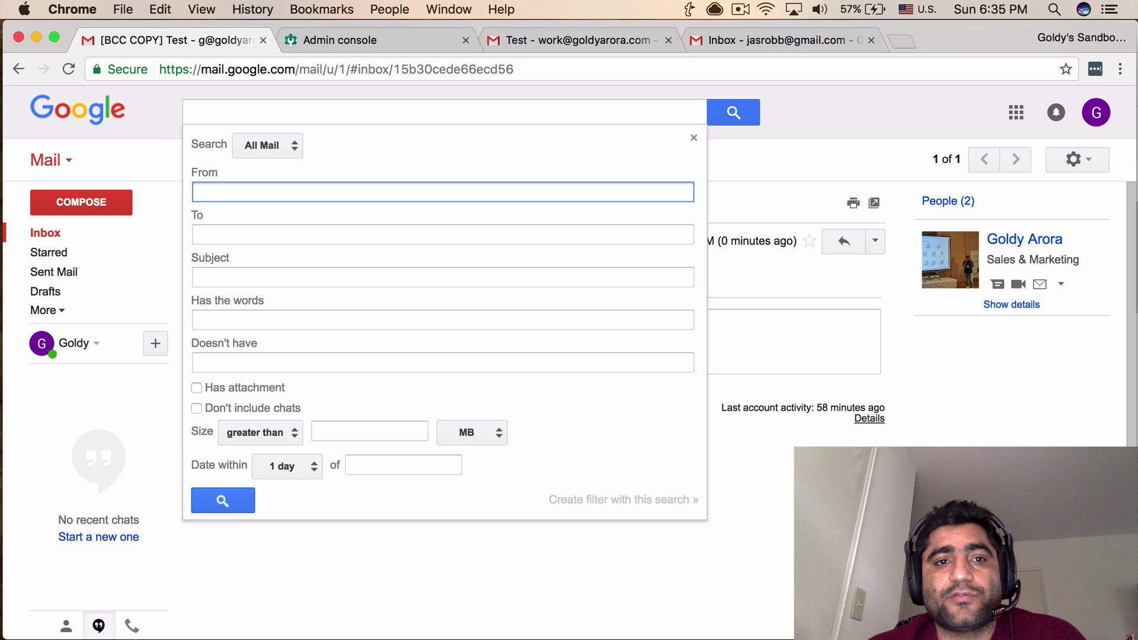
# Paste '[BCC COPY]' as the Subject criterion and start a filter from that search.
pyautogui.click(443, 277)
pyautogui.press('super+v')
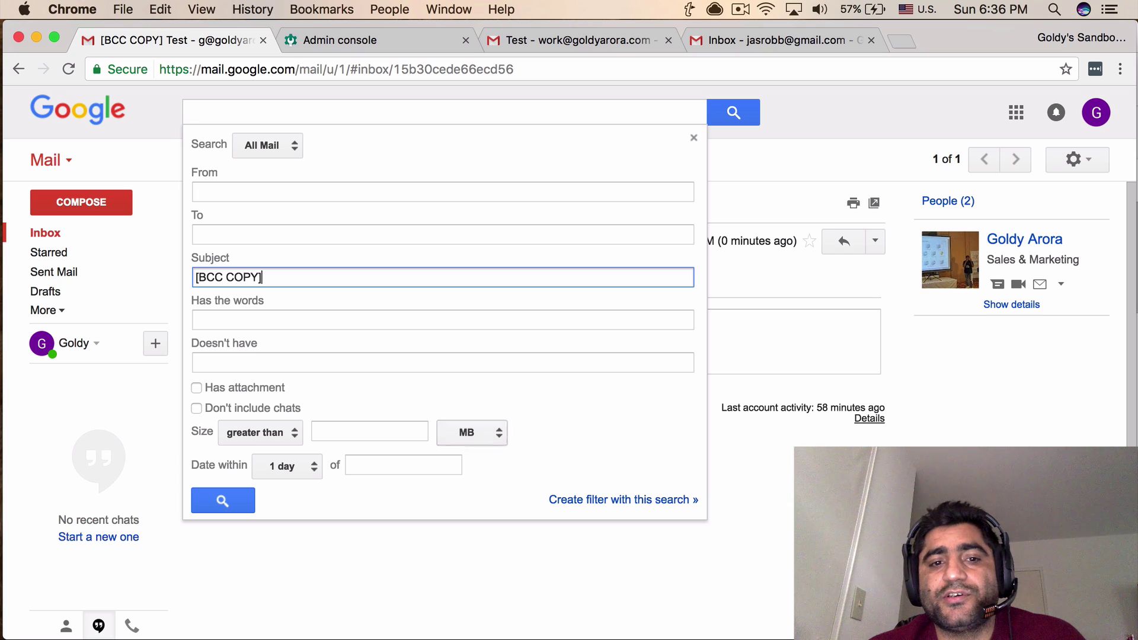
pyautogui.click(624, 500)
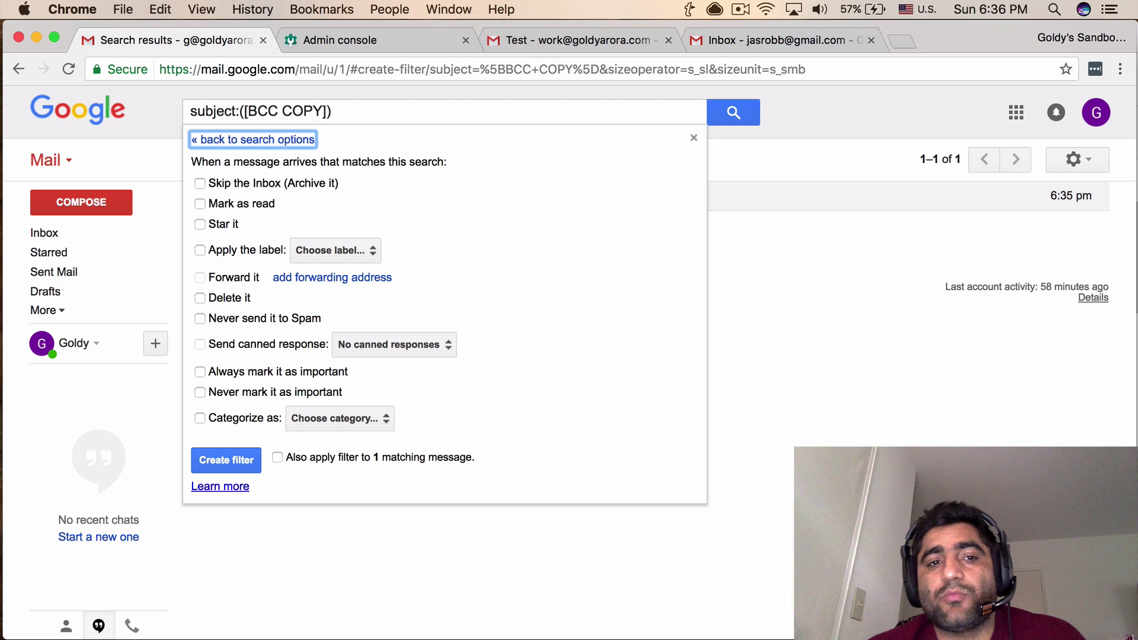
# Make the filter skip the Inbox, apply new label 'BCC Copy emails of users', and cover existing mail.
pyautogui.click(199, 183)
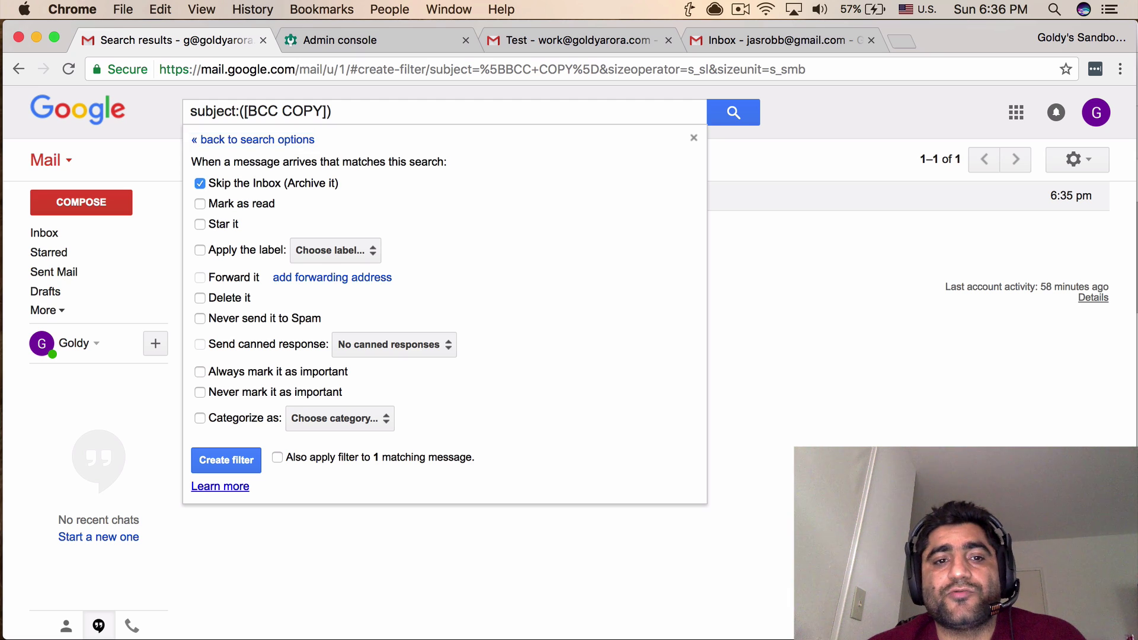
pyautogui.click(200, 250)
pyautogui.click(335, 250)
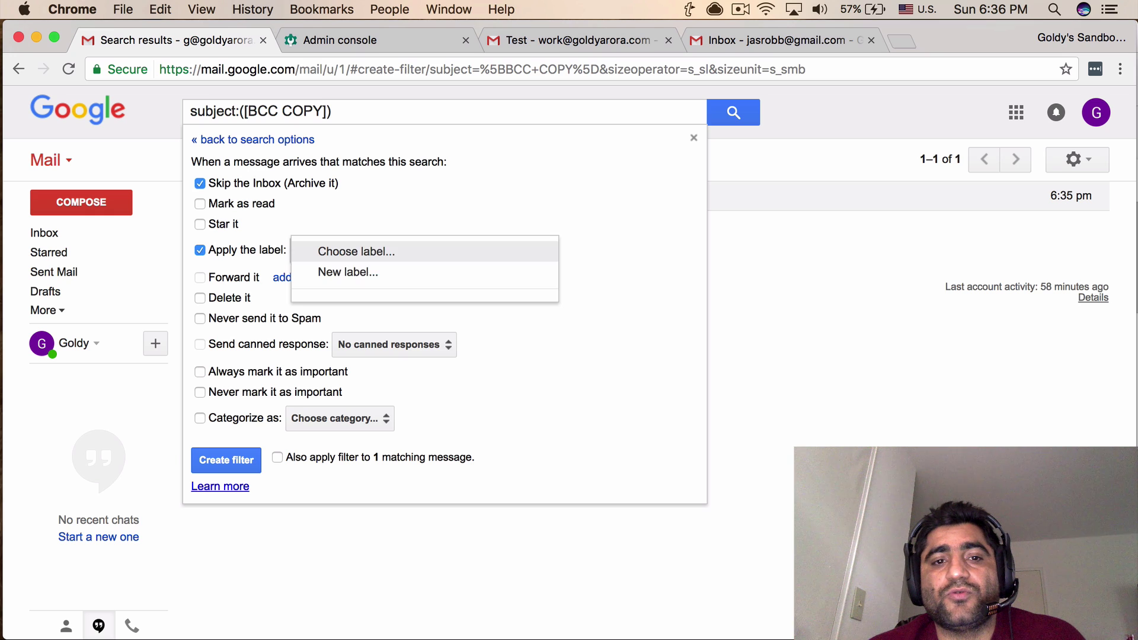
pyautogui.click(343, 270)
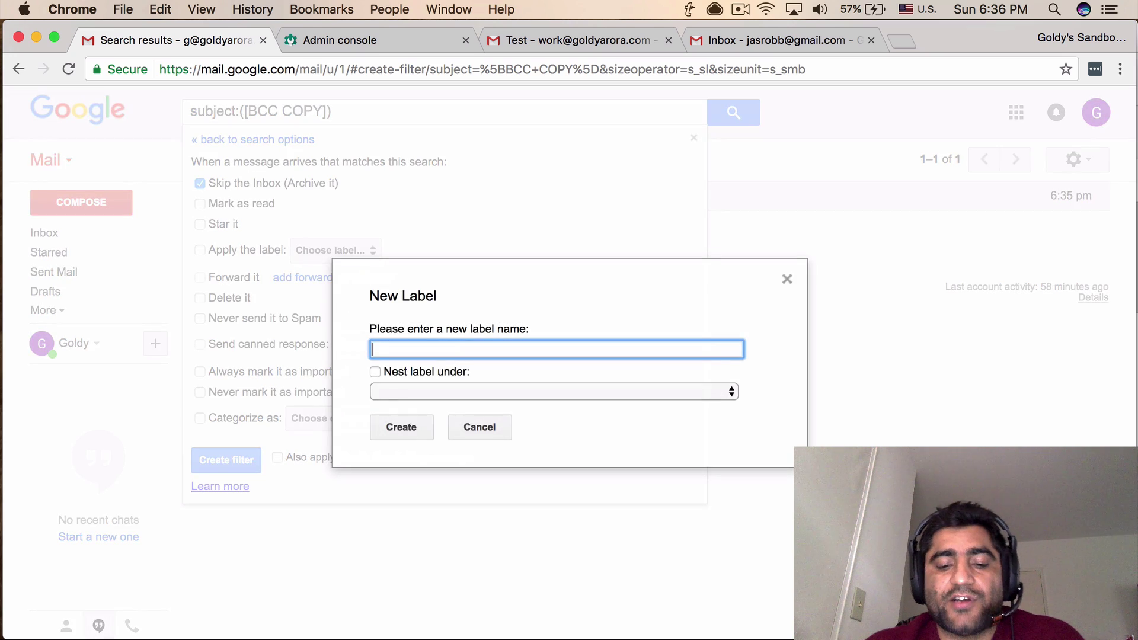
pyautogui.write('BCC C')
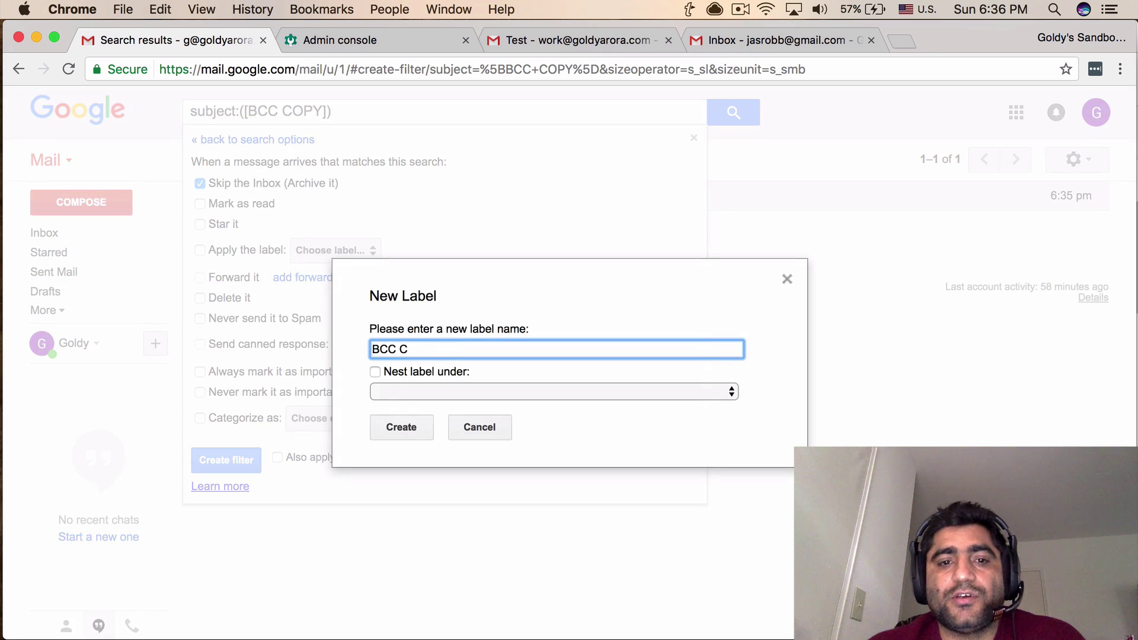
pyautogui.write('opy emails of users')
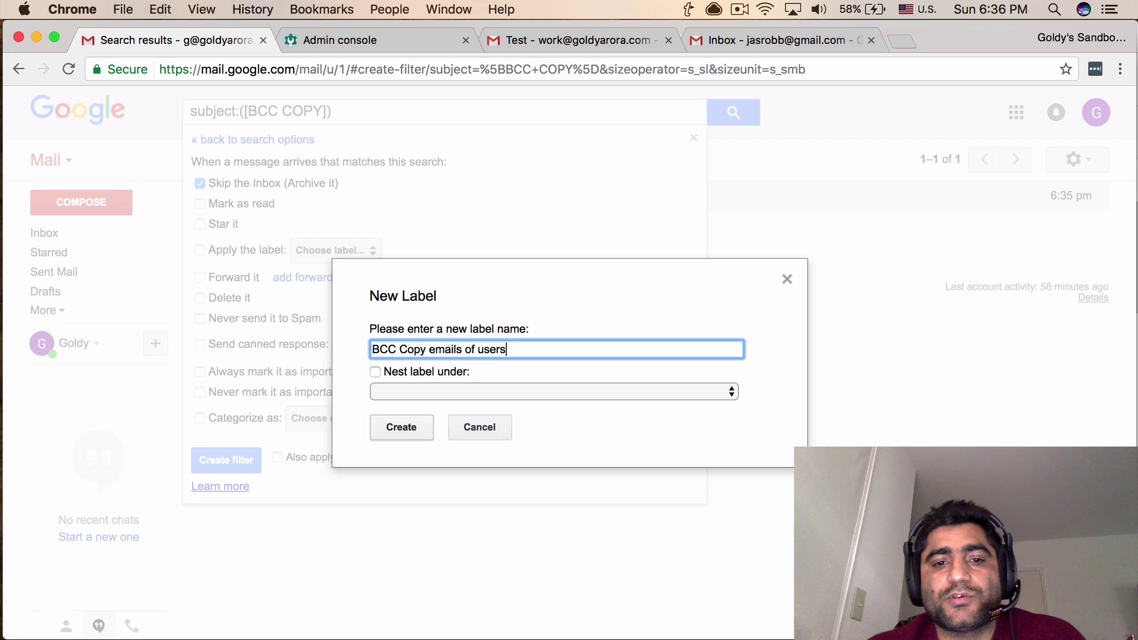
pyautogui.press('Return')
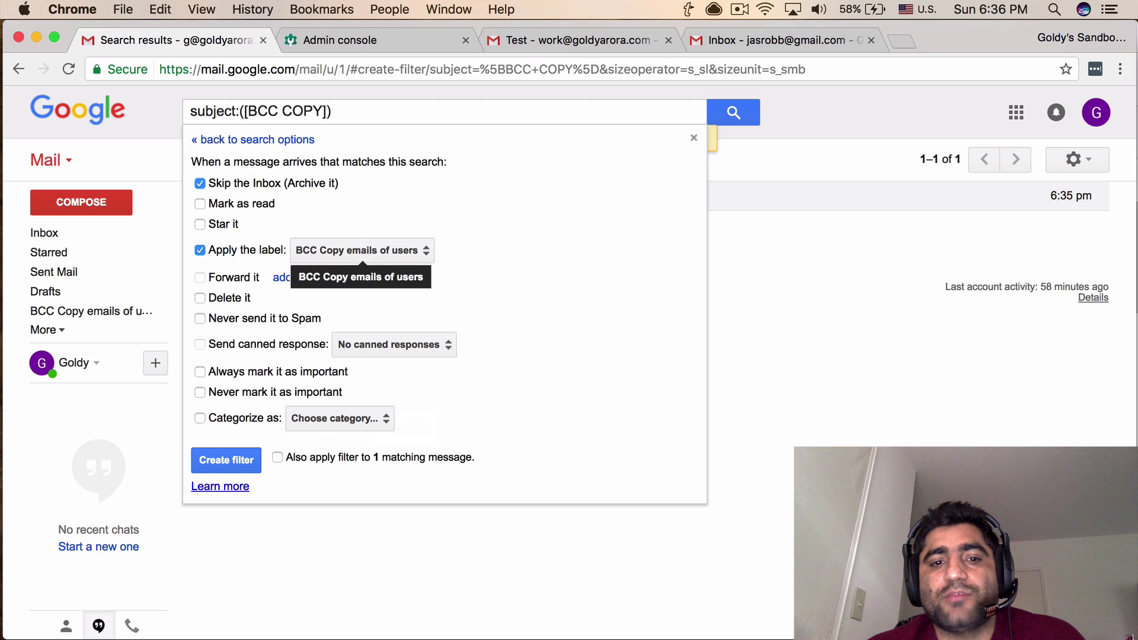
pyautogui.click(277, 457)
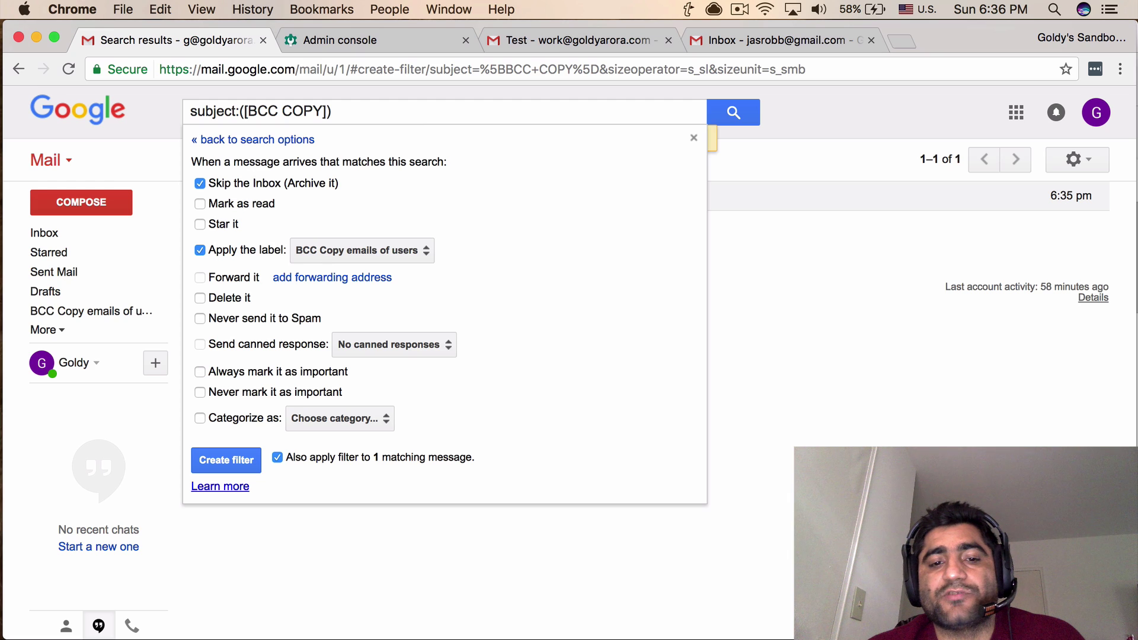
pyautogui.click(226, 460)
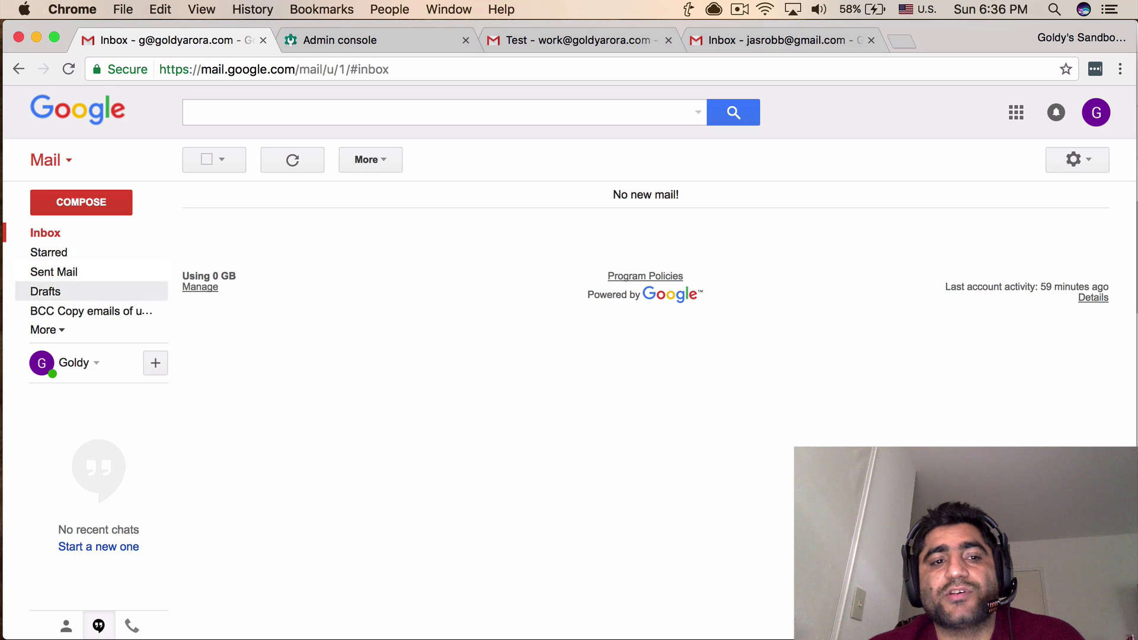
pyautogui.click(89, 310)
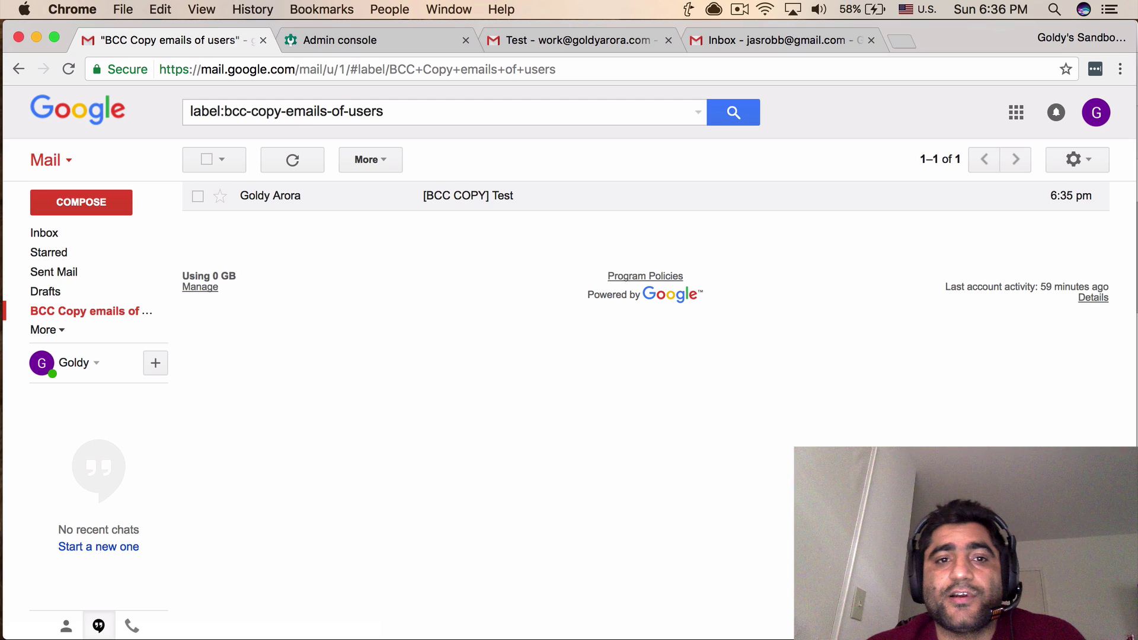
pyautogui.click(698, 113)
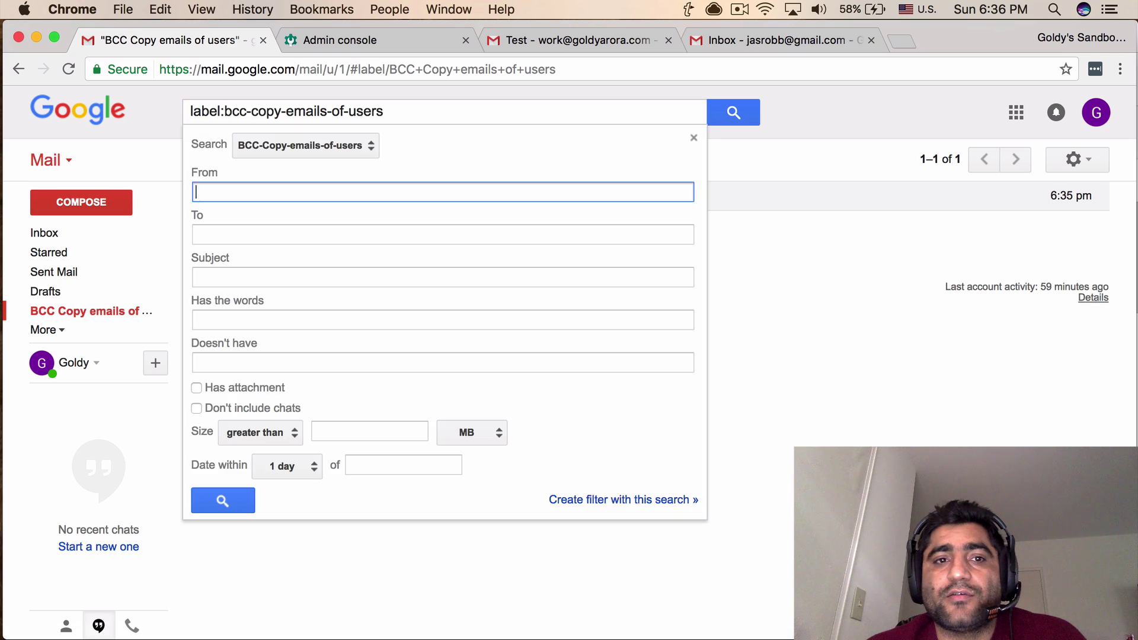
pyautogui.click(305, 145)
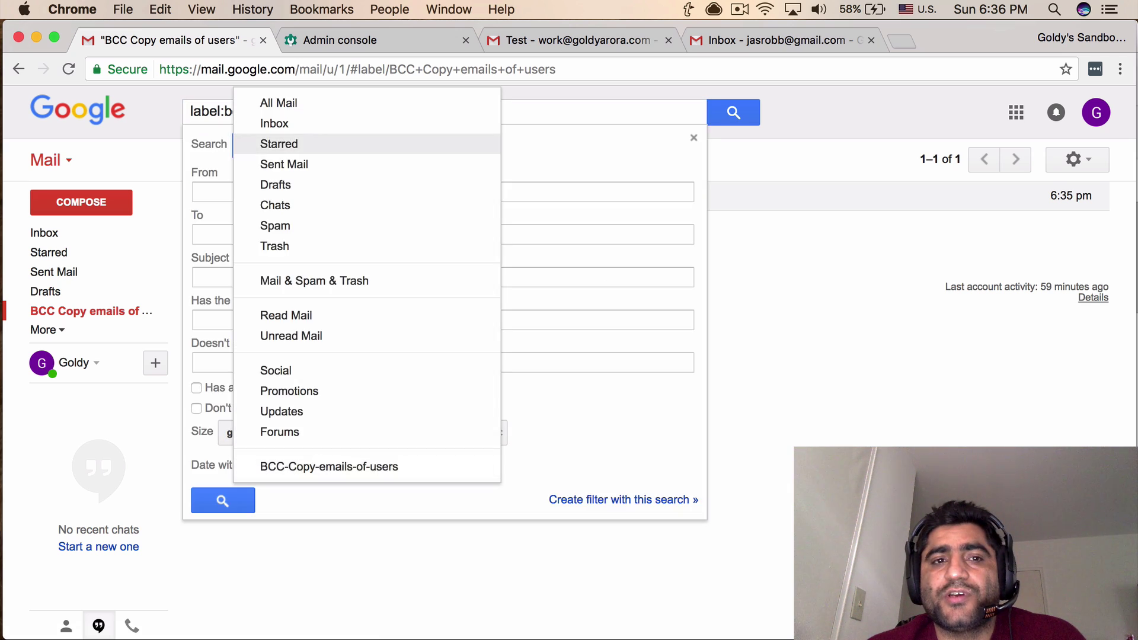
pyautogui.press('Return')
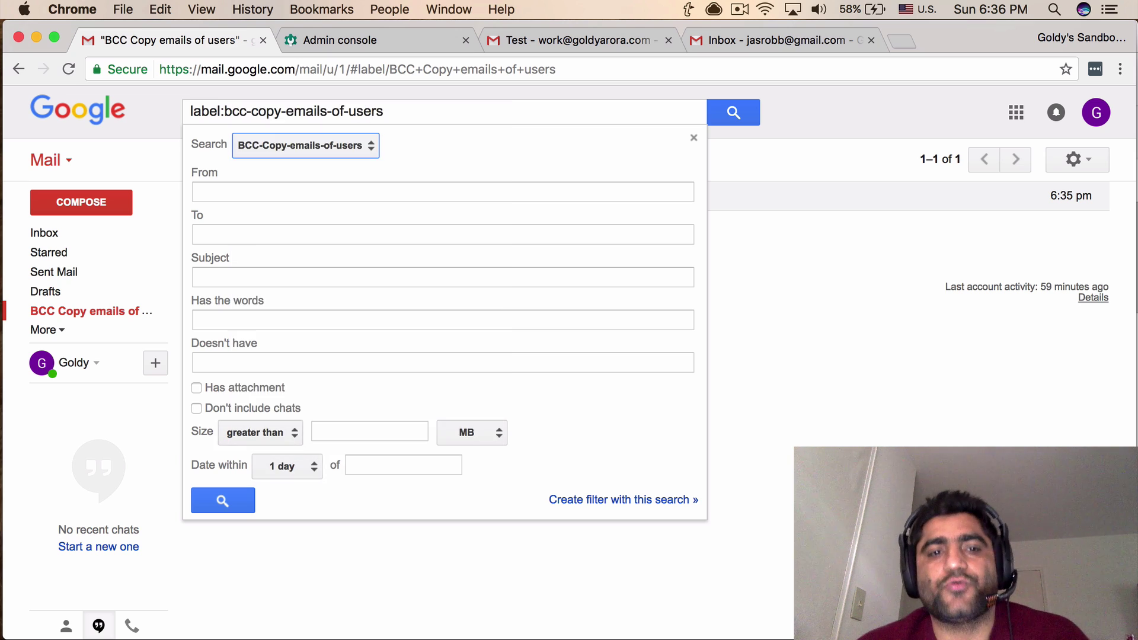
pyautogui.click(223, 501)
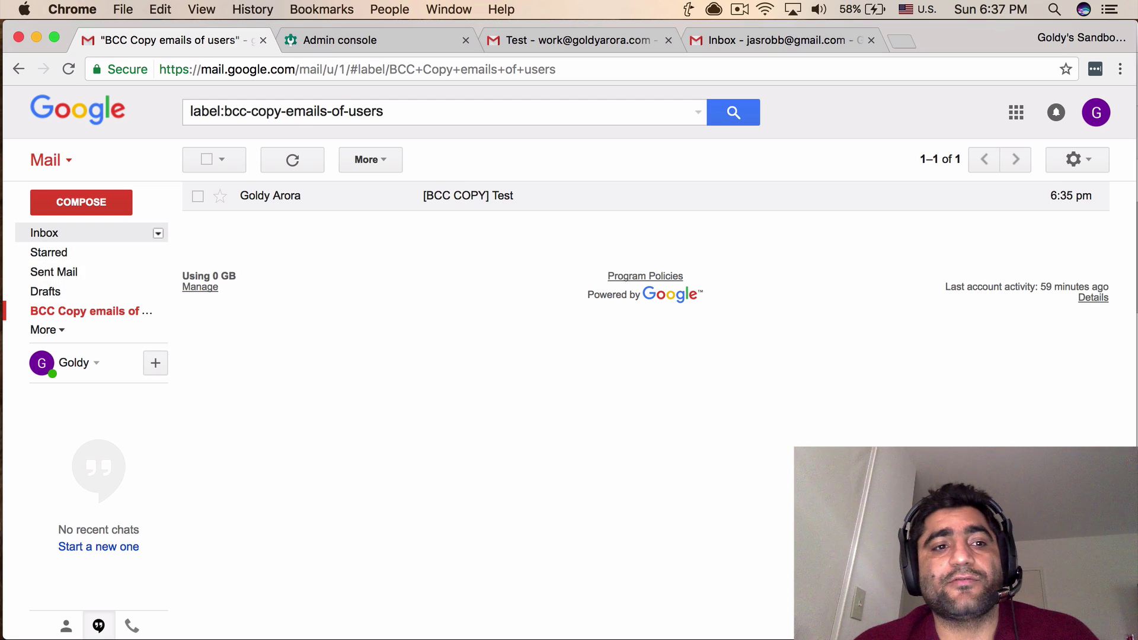
pyautogui.click(44, 232)
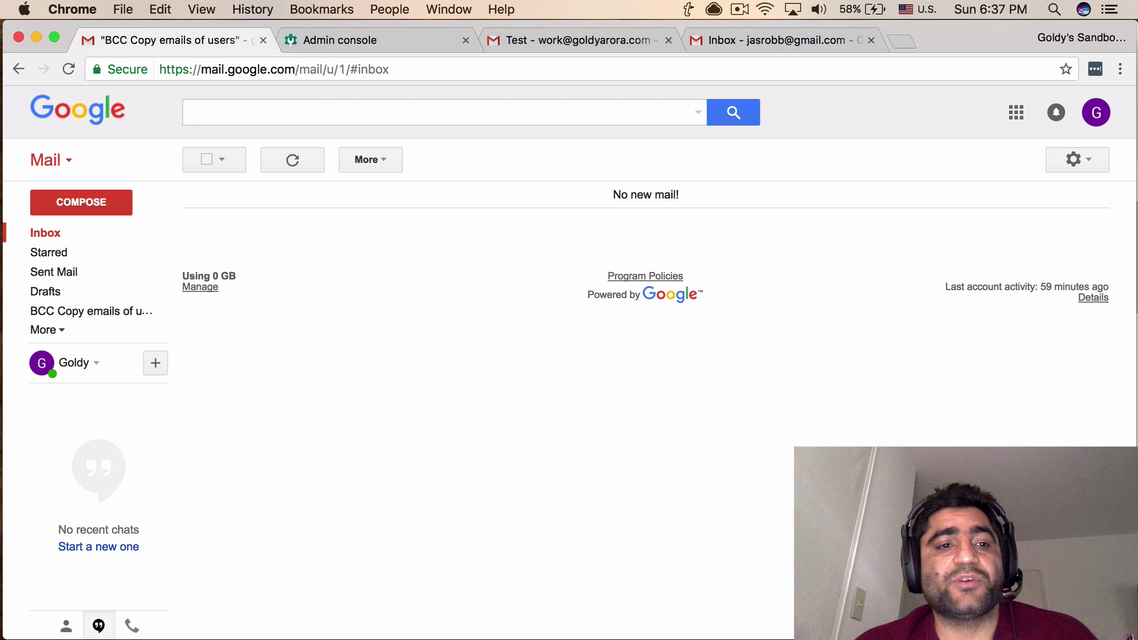
# In the Admin console Users list, filter to AirWatch Integration and open its organization options menu.
pyautogui.press('super+2')
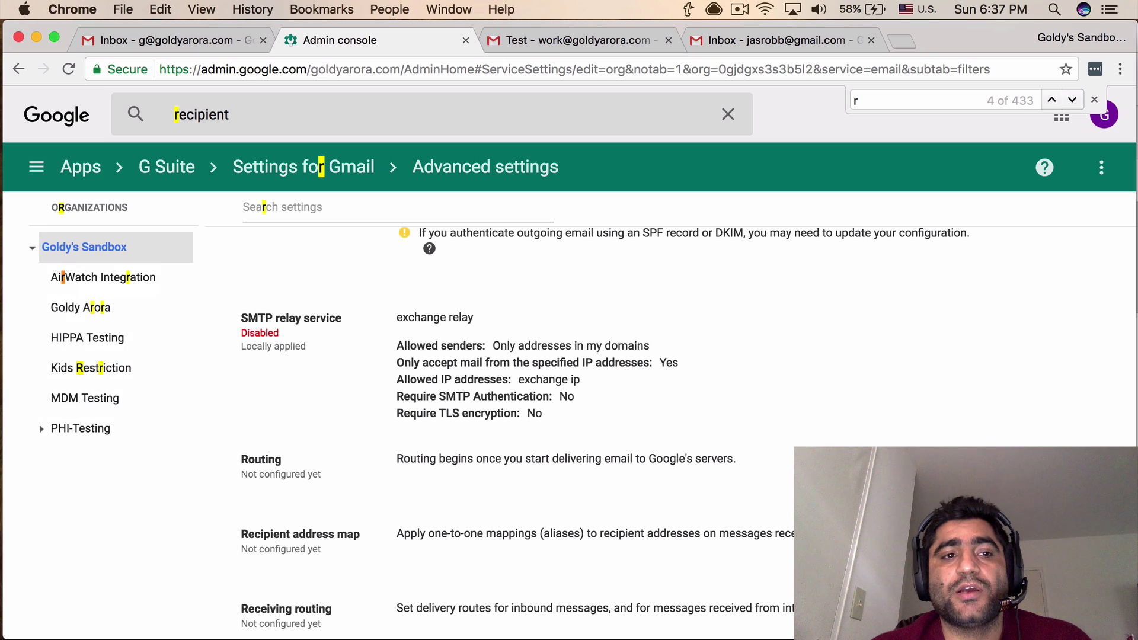
pyautogui.click(36, 166)
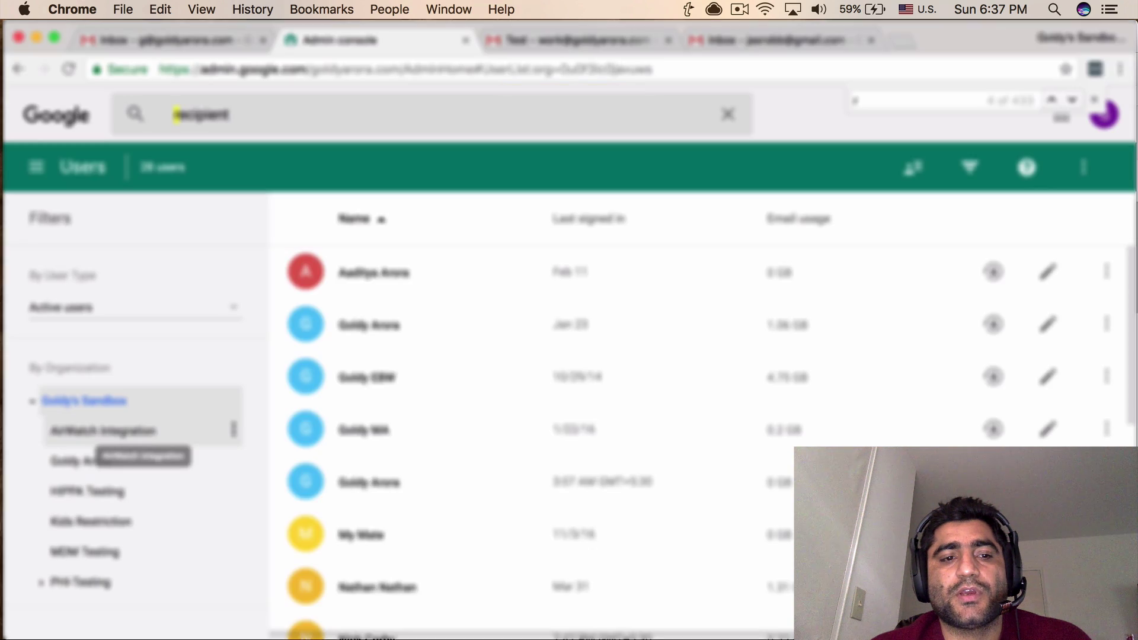
pyautogui.click(101, 431)
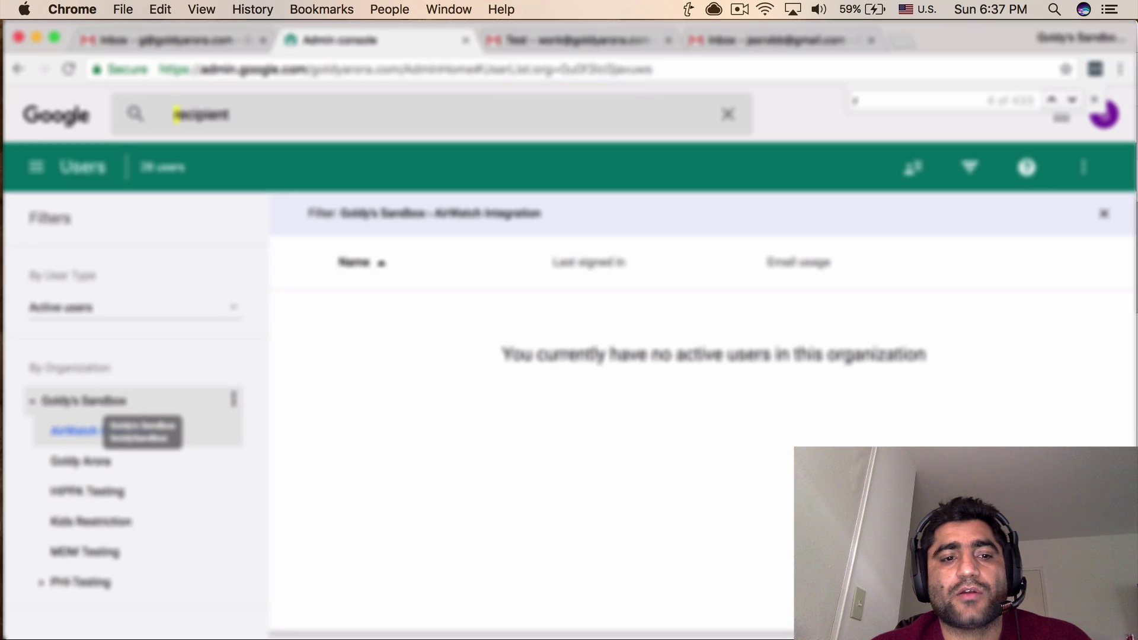
pyautogui.click(234, 398)
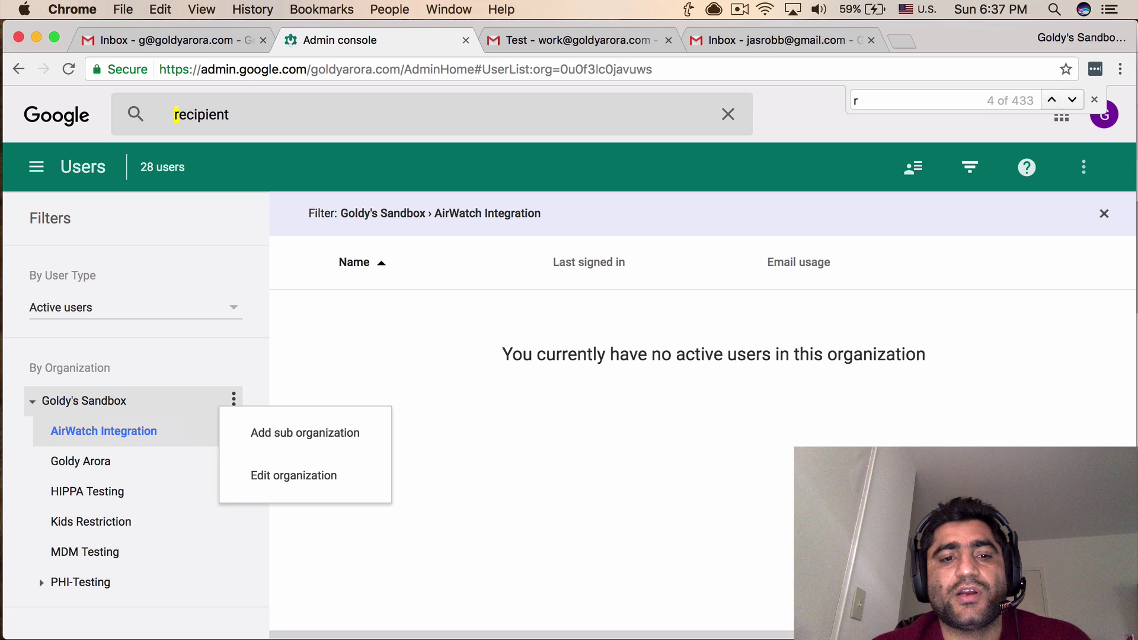